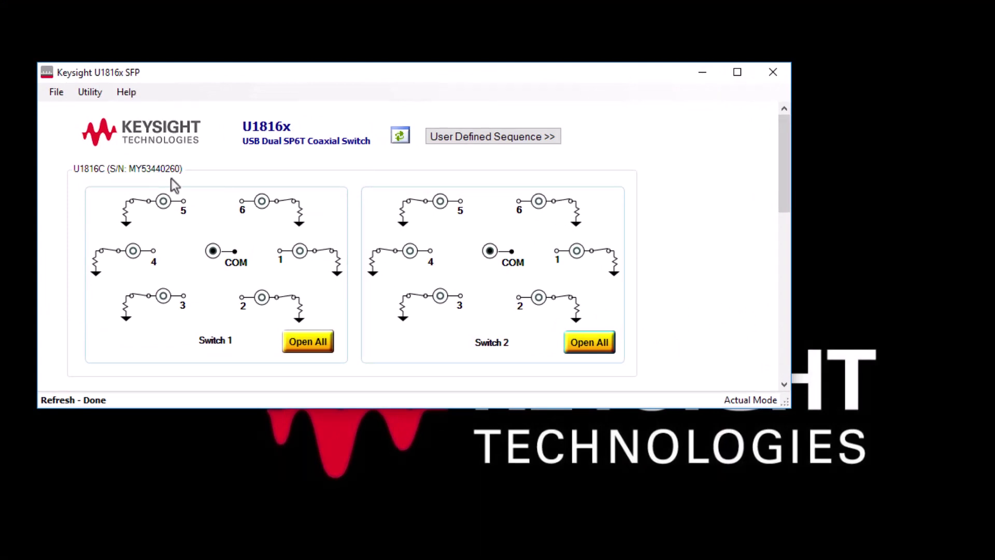
Connect the COM ports of Switch 1 and Switch 2 to port 1 in the U1816x SFP panel
click(298, 251)
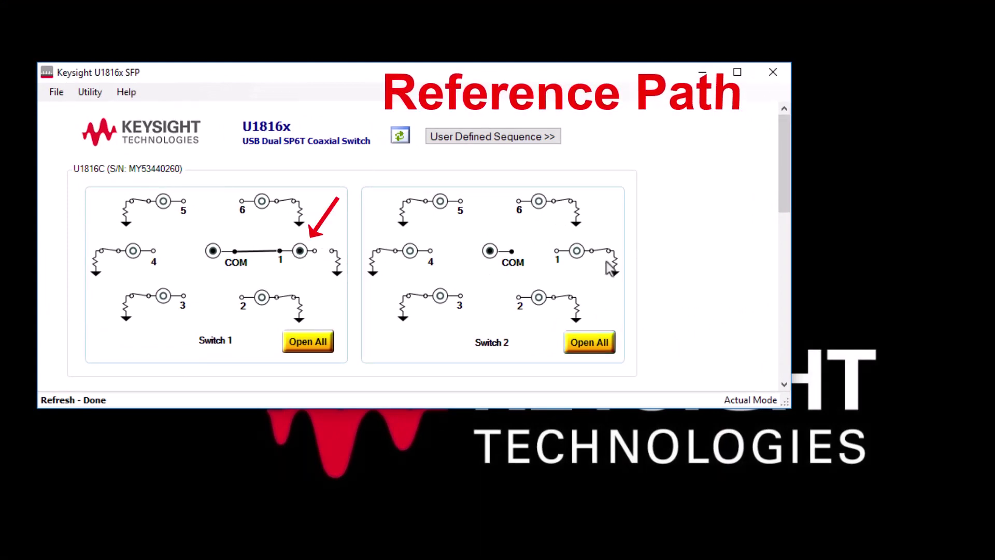
click(578, 252)
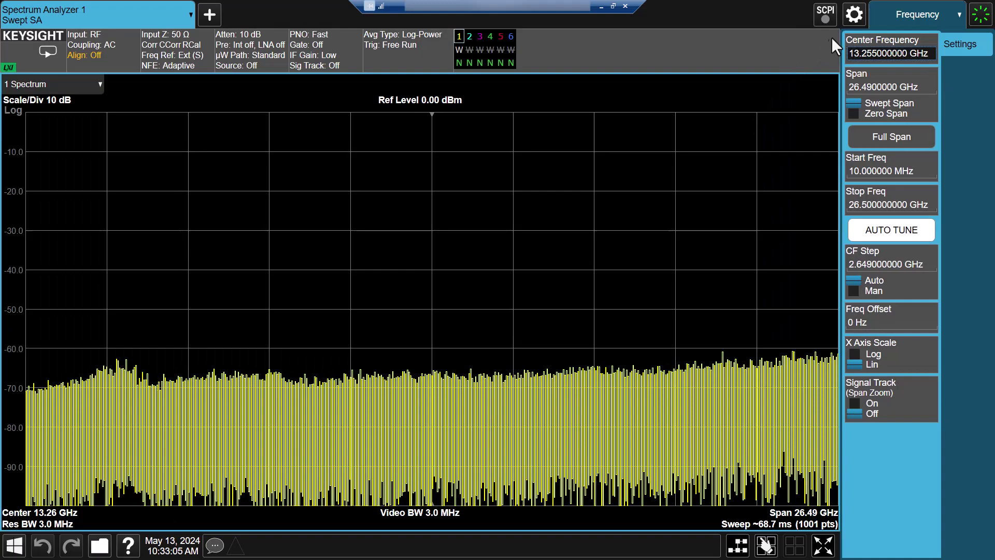
Check the instrument software revision under System Settings > Show System
click(849, 16)
click(325, 178)
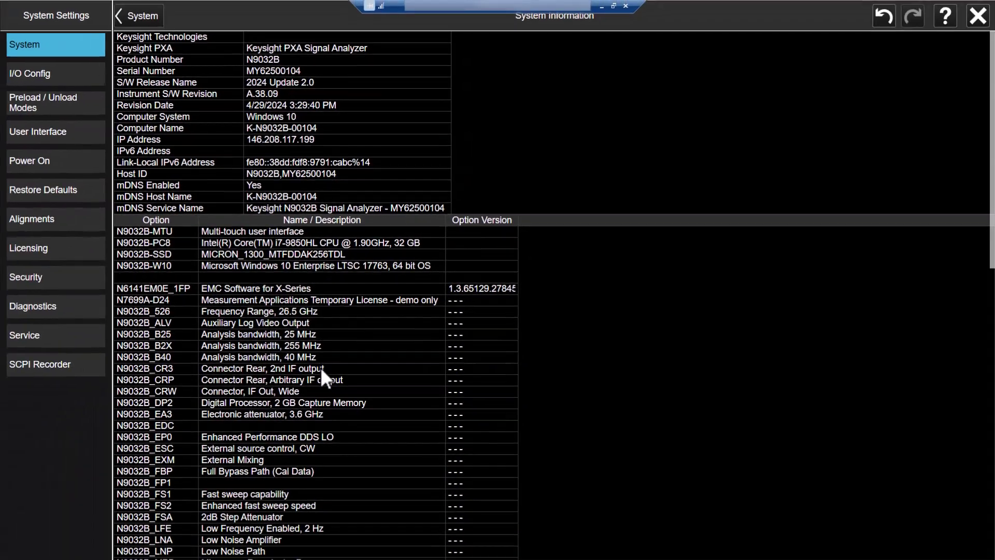
scroll(311, 383, down, 15)
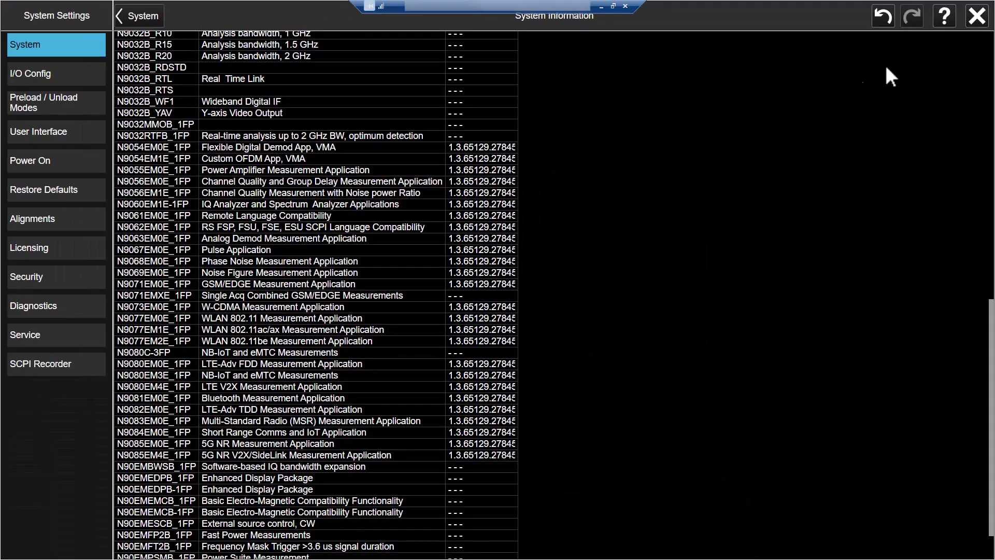
click(976, 16)
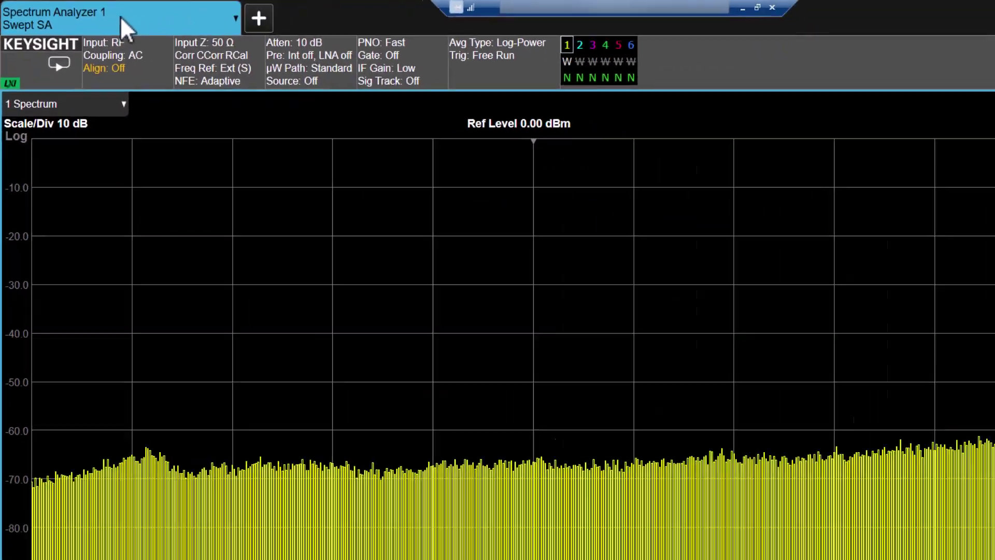
Choose Chan Quality/Group Delay & NPR mode with the Noise Power Ratio measurement
click(155, 24)
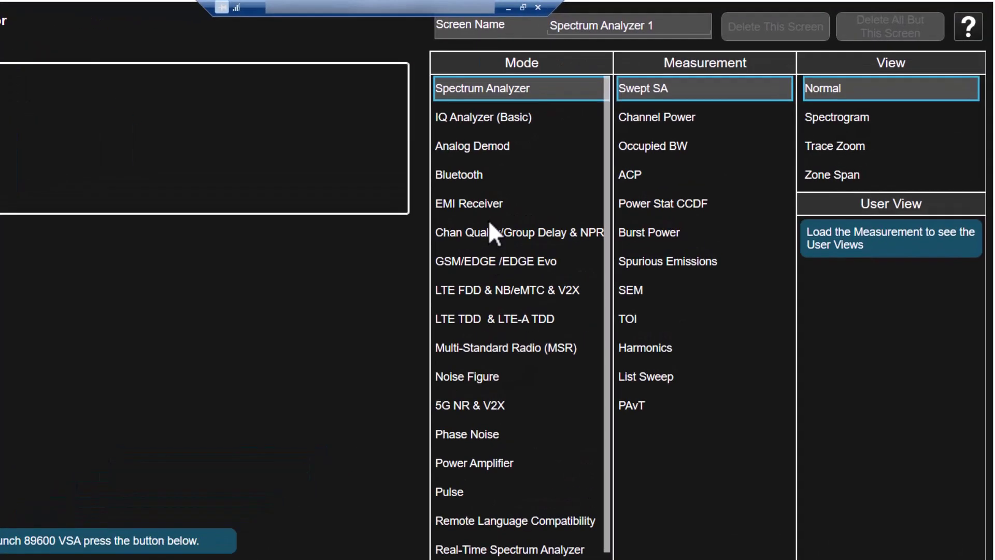
click(490, 223)
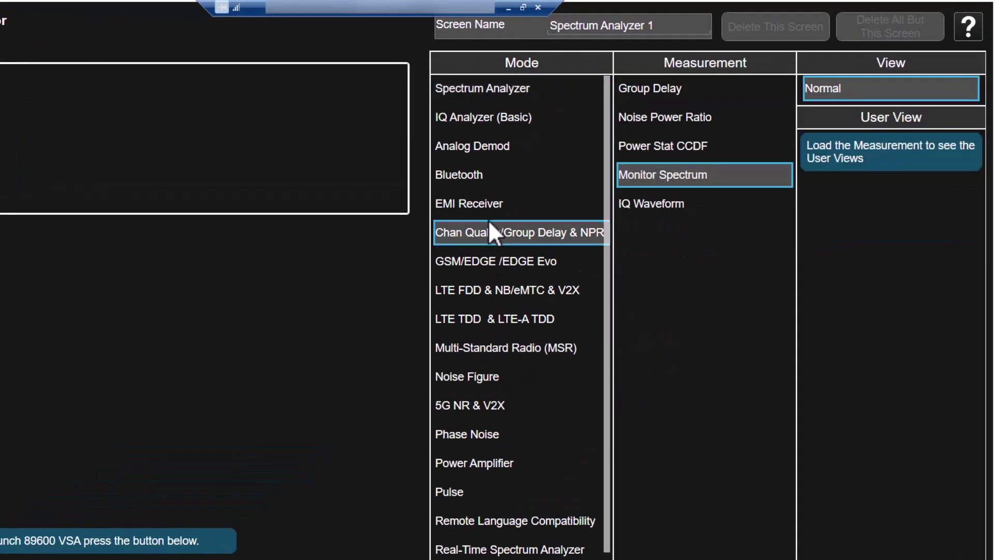
click(664, 120)
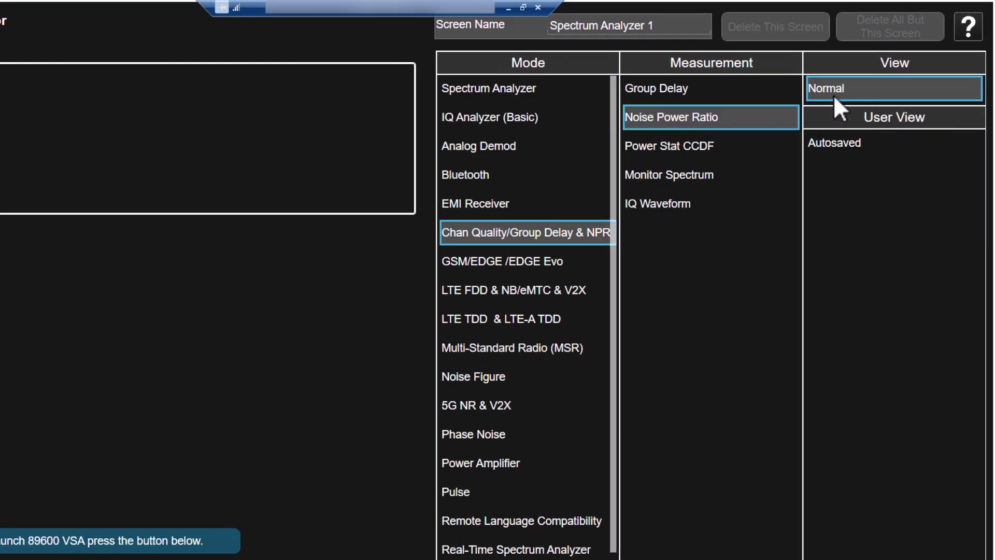
Start Noise Power Ratio and connect it to the VXG M9384B Demo generator via Connection Management
click(785, 521)
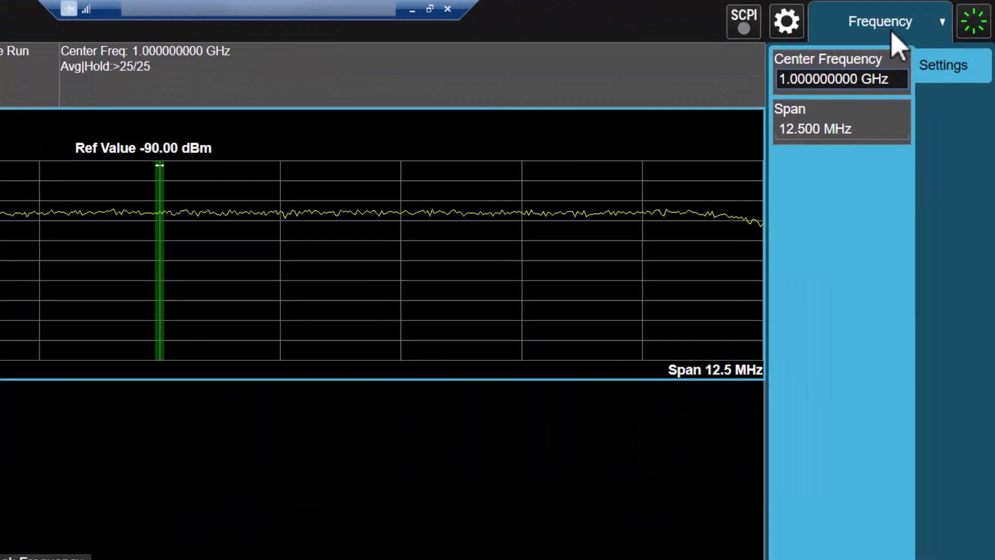
click(904, 1)
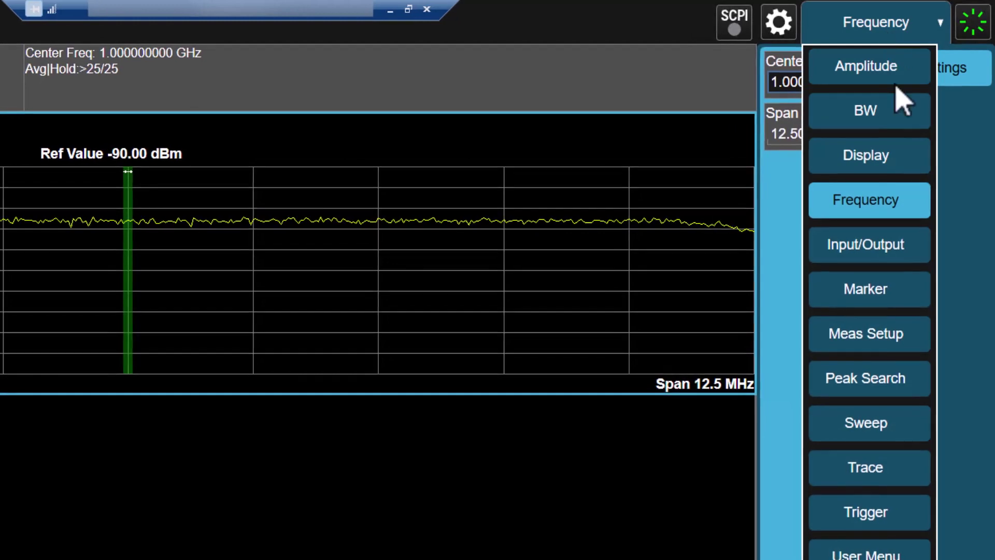
click(875, 334)
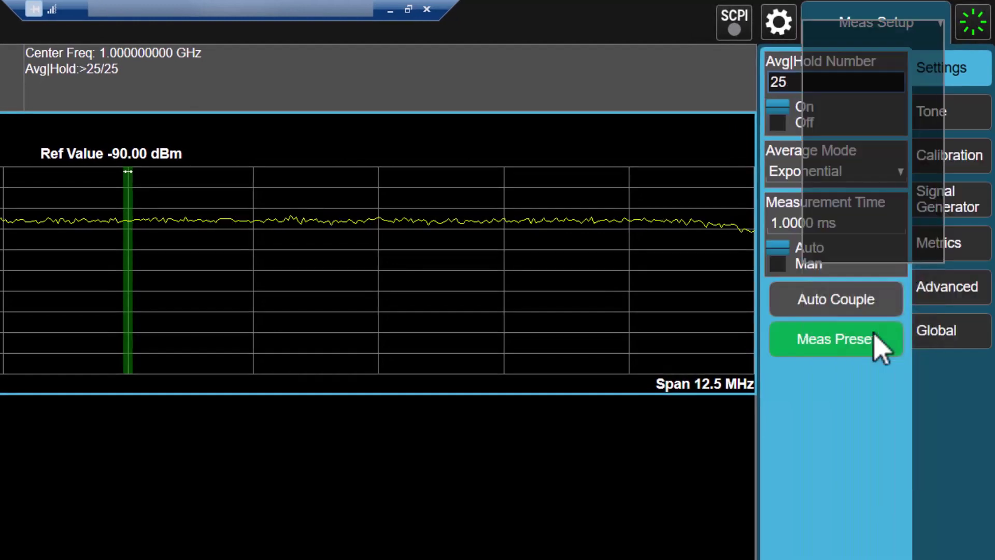
click(969, 216)
click(842, 78)
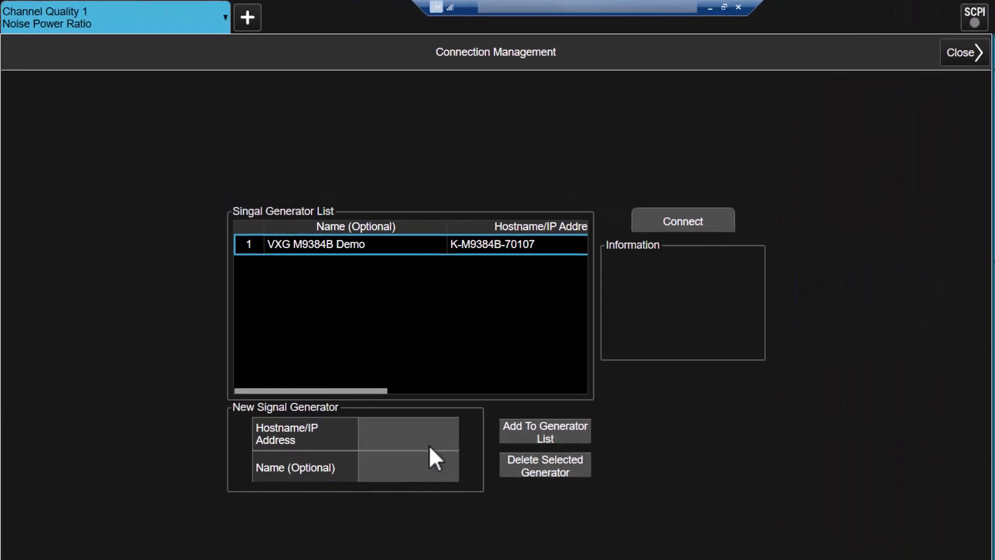
click(420, 442)
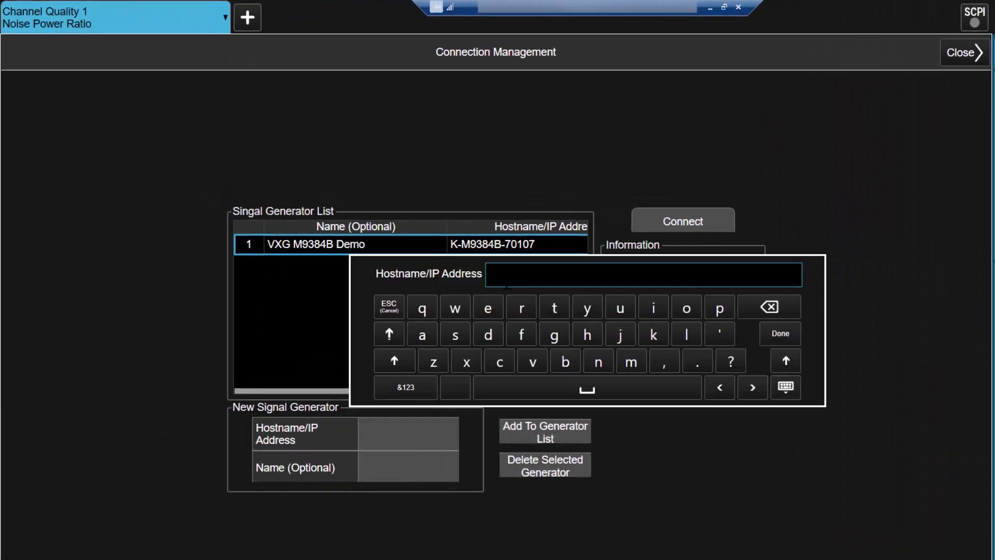
click(779, 333)
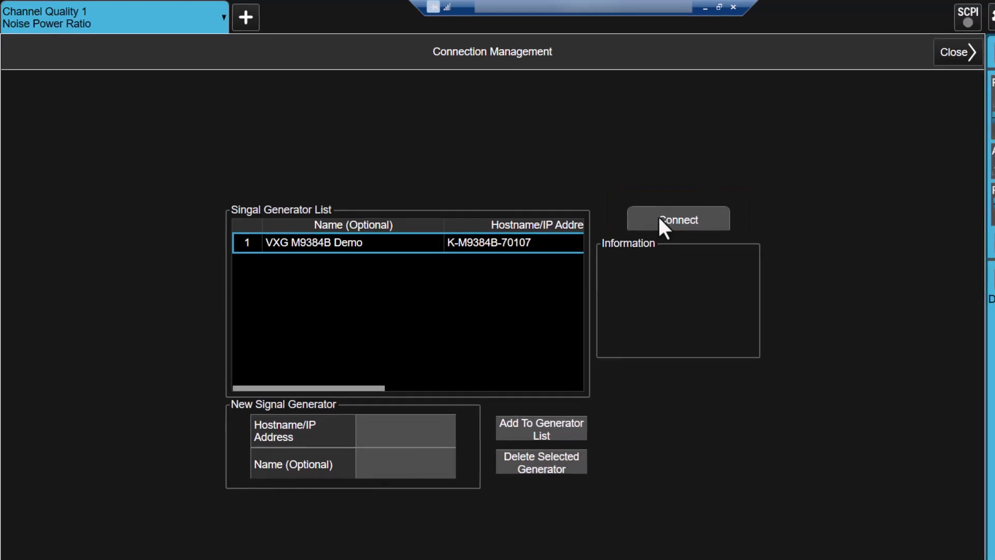
click(659, 219)
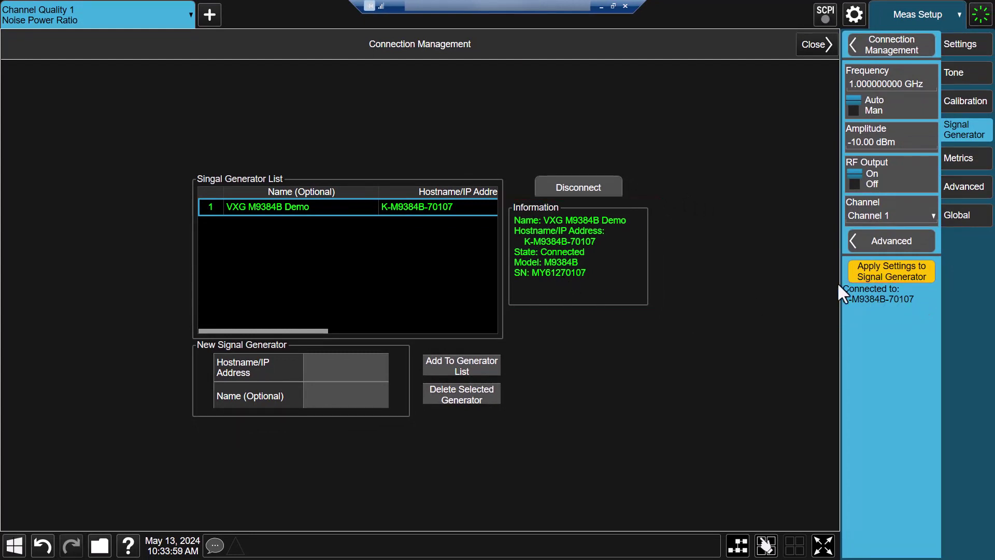
Keep the signal generator on Channel 1 and review its advanced parameters
click(888, 216)
click(886, 232)
click(884, 238)
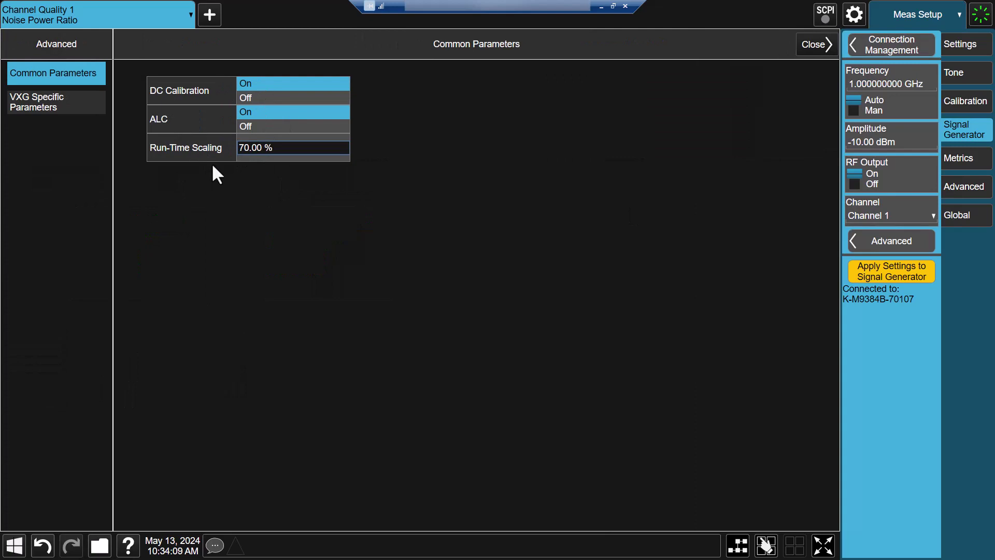
click(802, 53)
Set the center frequency to 5 GHz and apply the settings to the VXG generator
click(452, 36)
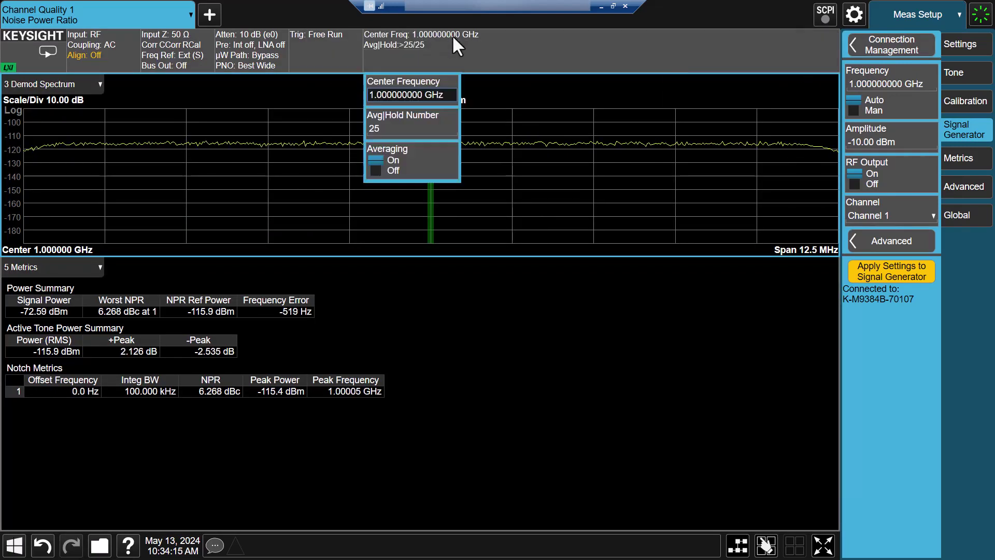
click(433, 91)
click(514, 159)
click(618, 89)
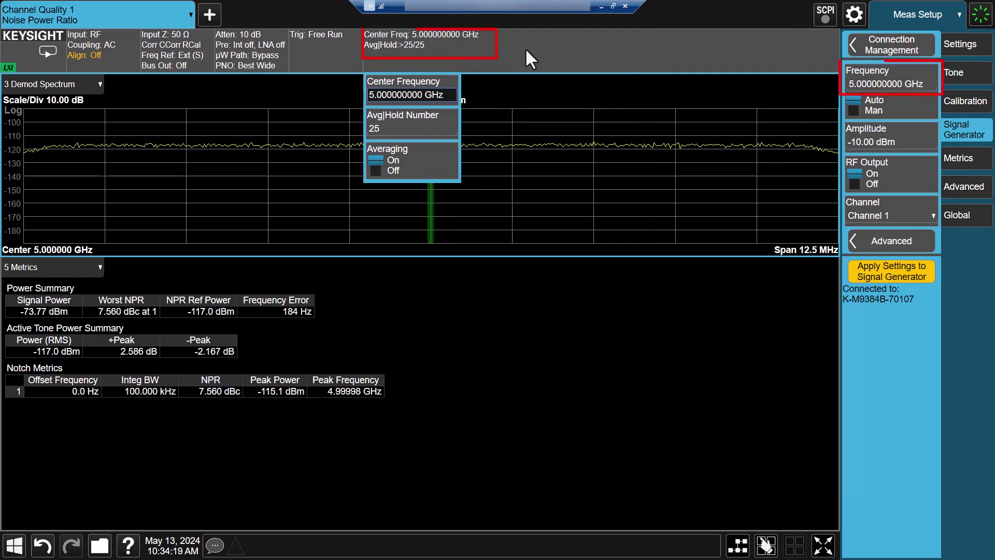
click(459, 34)
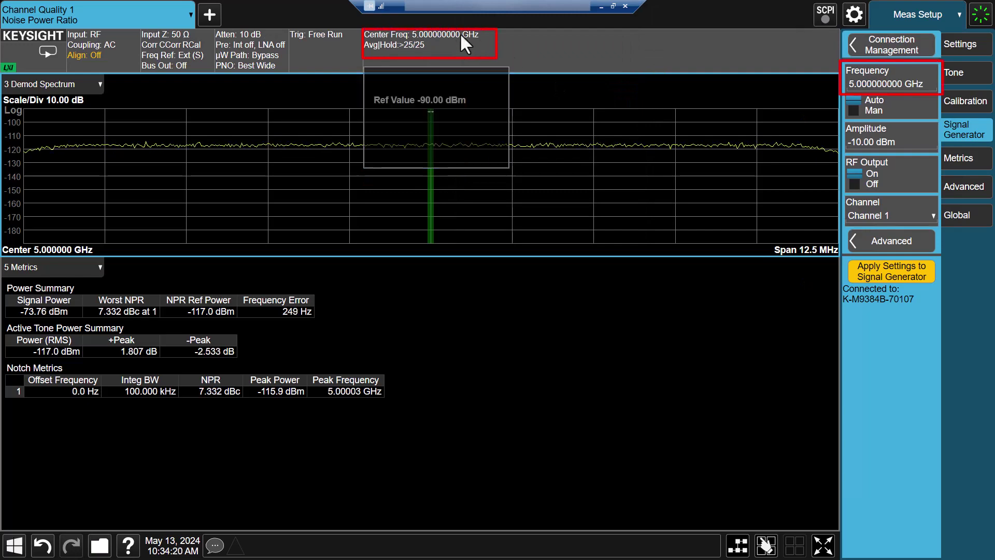
click(870, 267)
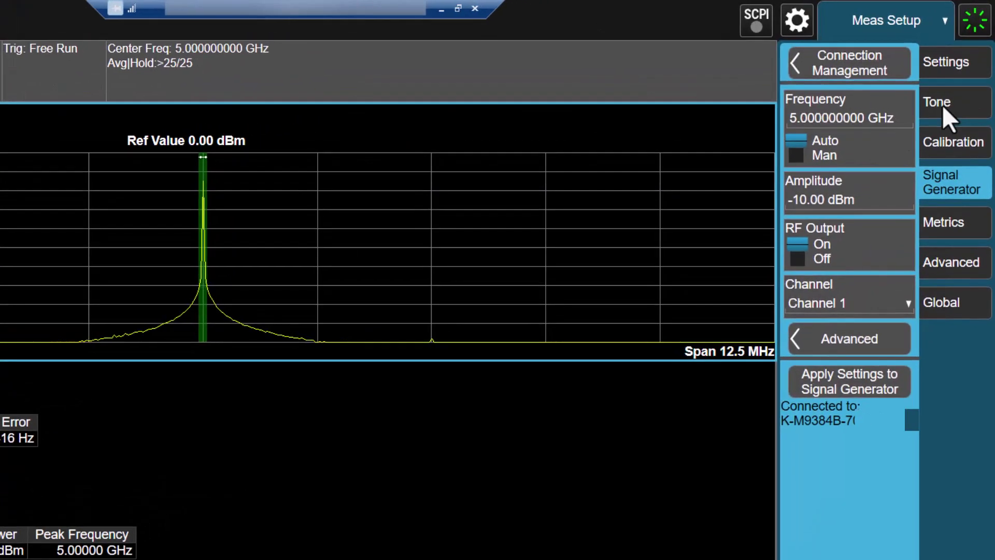
Set Number of Tones to 1001 for a 100 MHz tone span at 100 kHz spacing
click(942, 105)
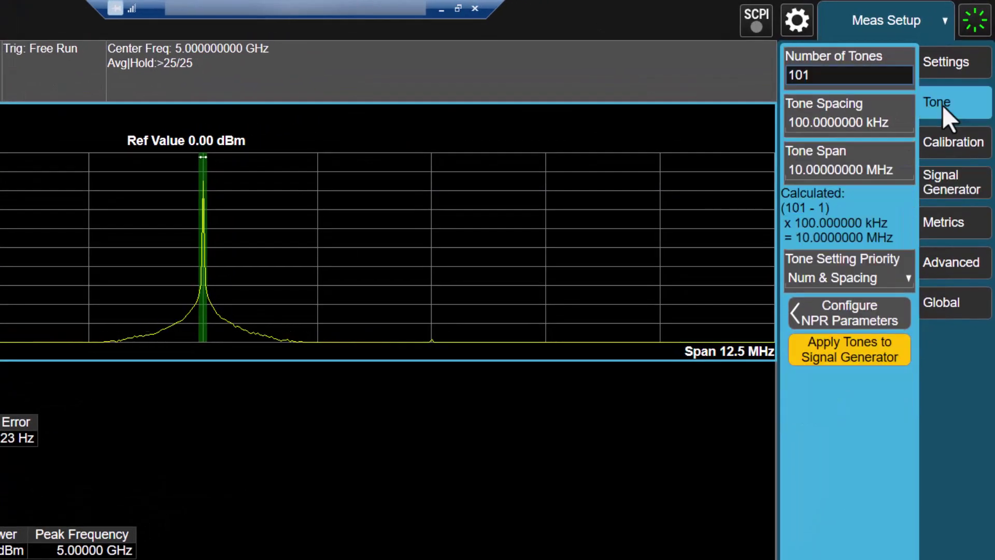
click(801, 79)
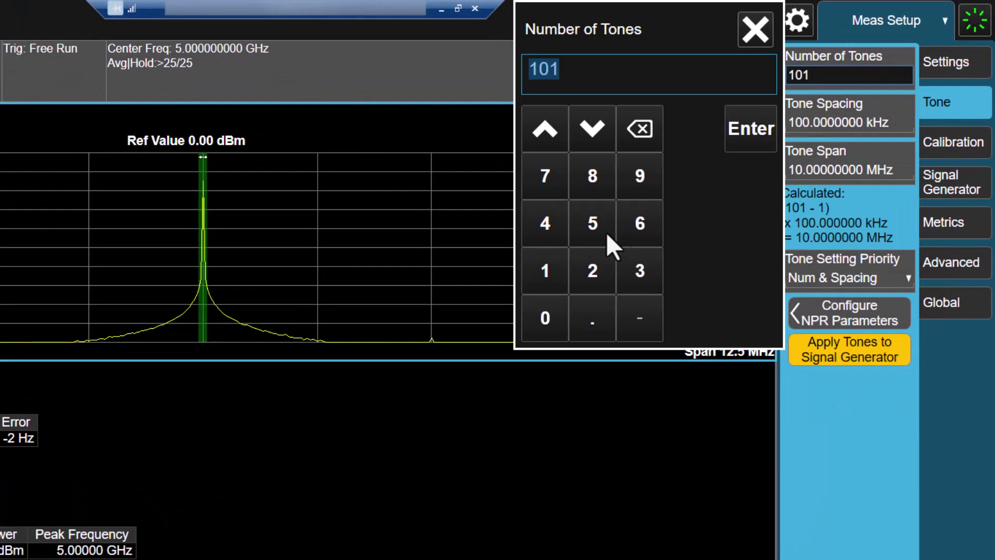
click(746, 124)
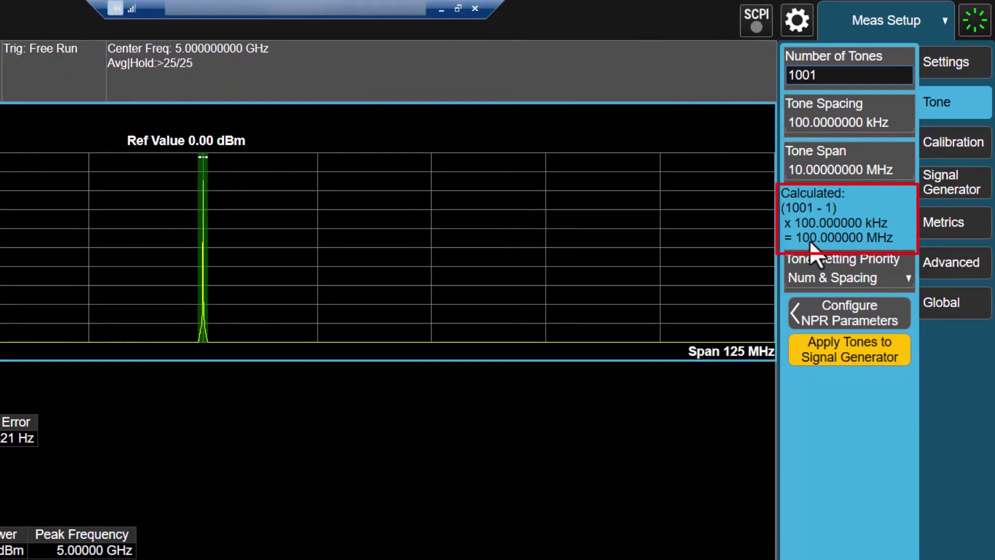
click(850, 270)
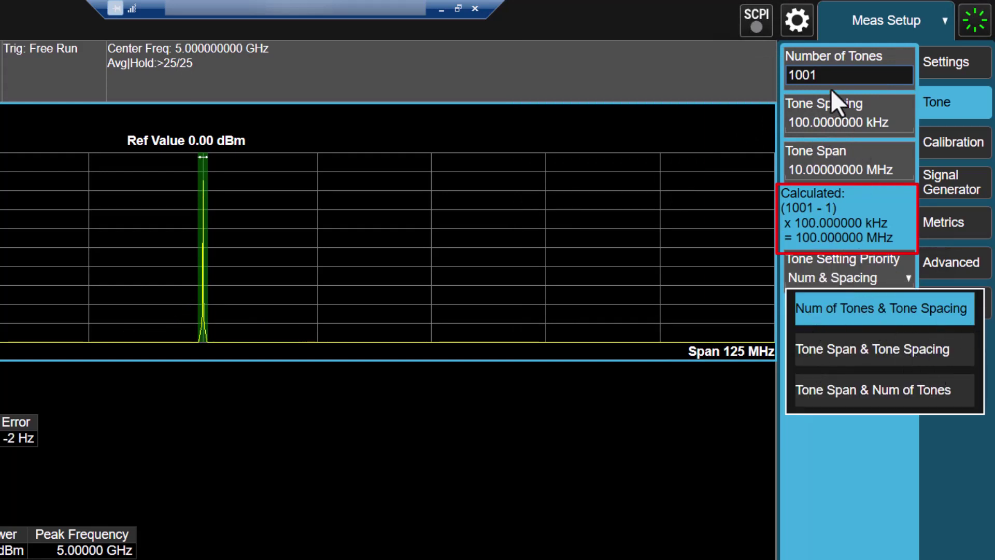
Set tone priority to Num of Tones & Tone Spacing and choose Random Phase fill
click(883, 307)
click(881, 313)
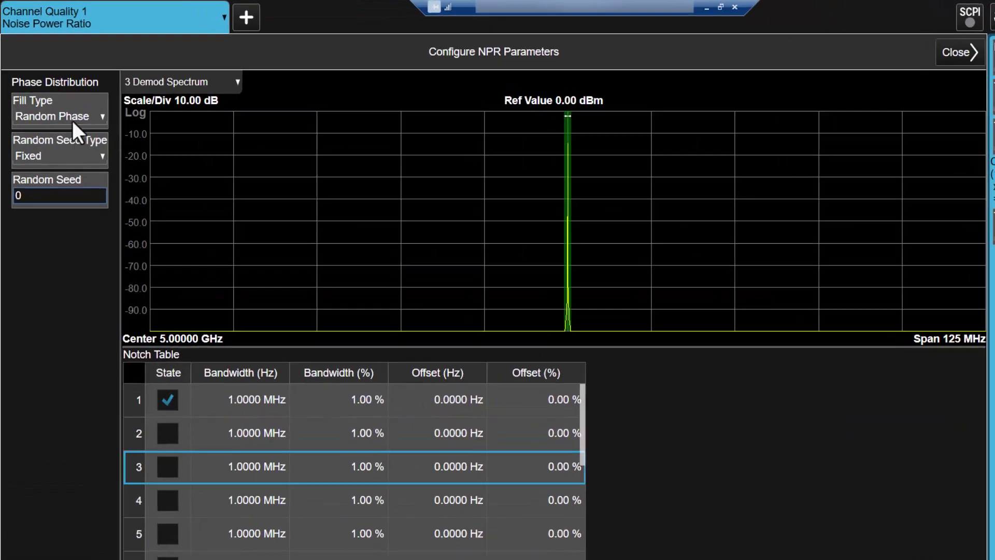
click(72, 117)
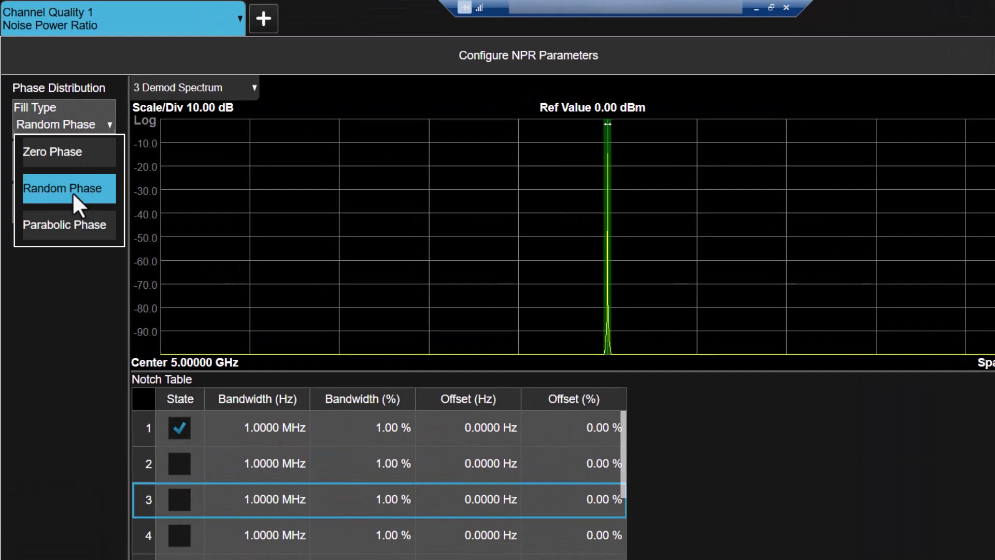
click(105, 192)
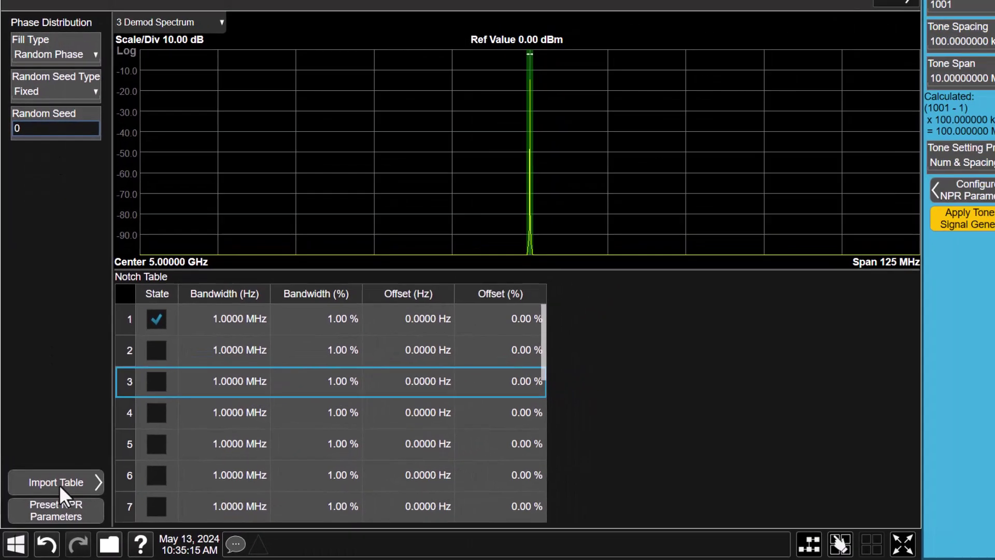
Look over the Import Notch Table file types, then close without importing
click(65, 472)
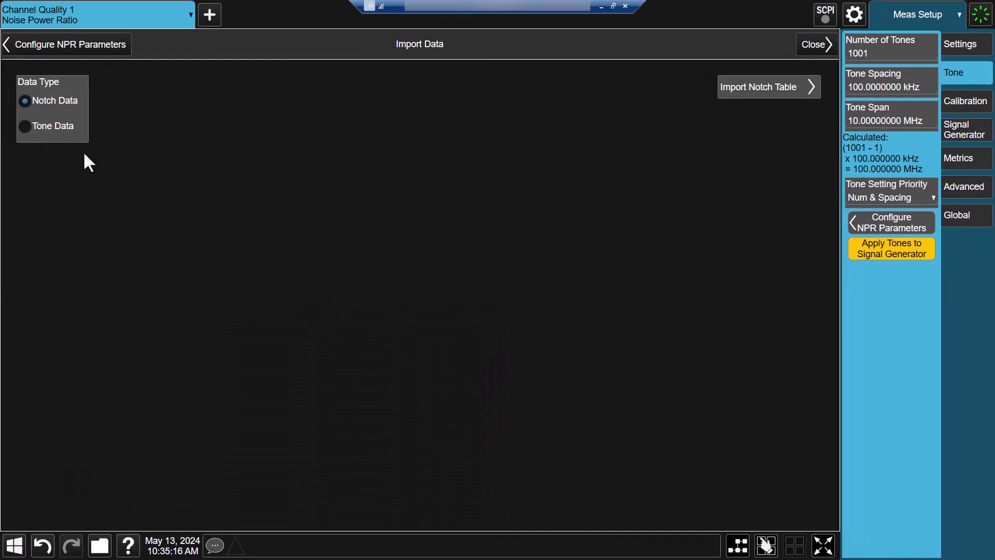
click(734, 89)
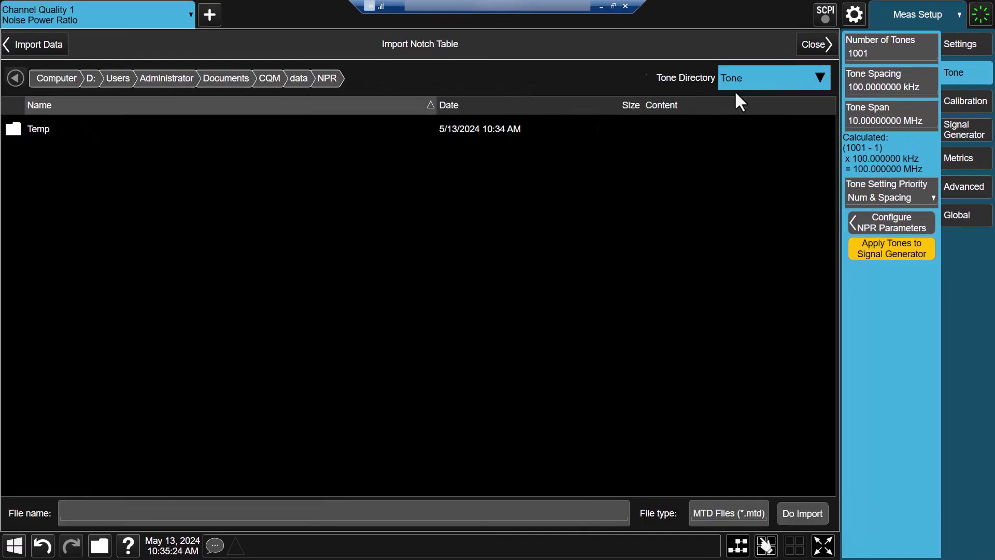
click(740, 518)
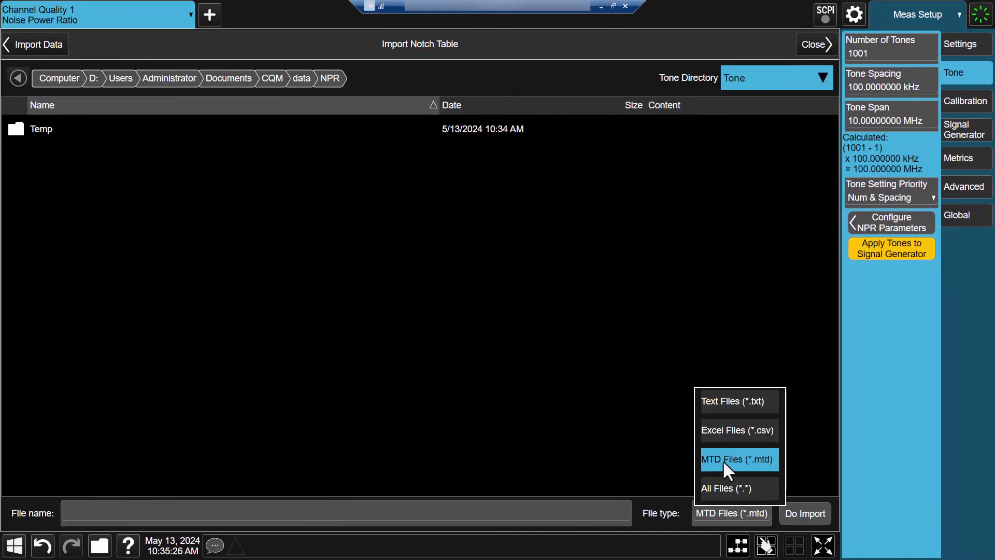
click(815, 46)
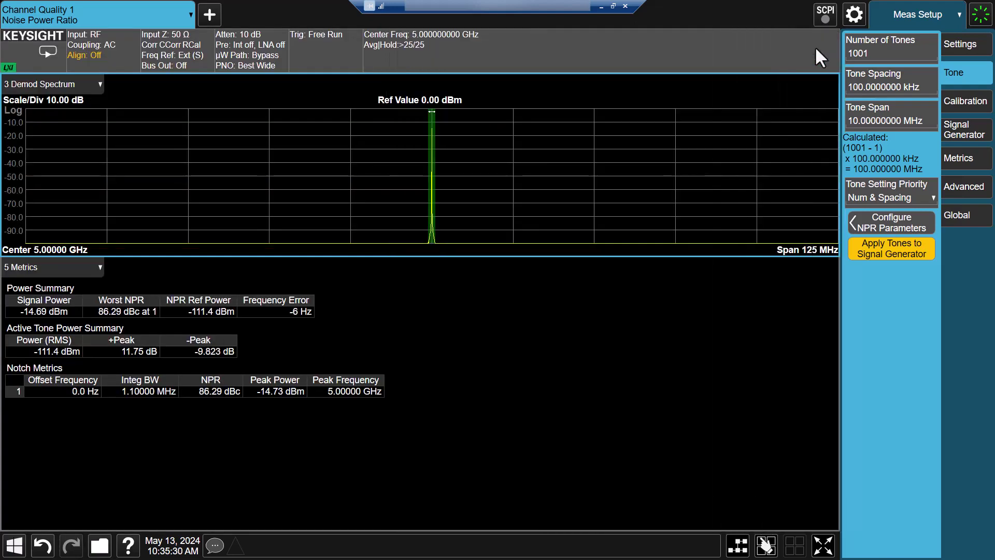
Reopen Configure NPR Parameters and start editing row 1's Bandwidth (Hz) cell
click(857, 220)
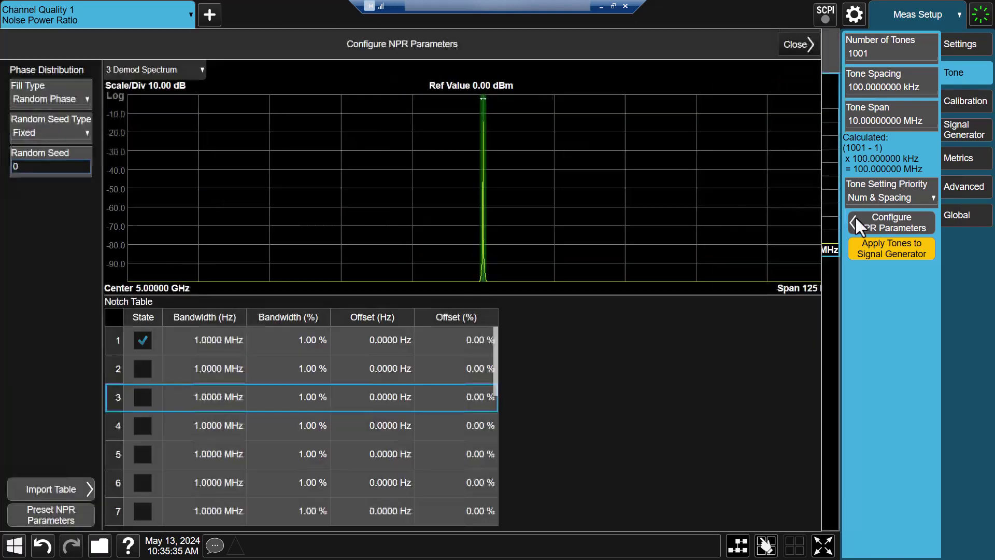
click(214, 336)
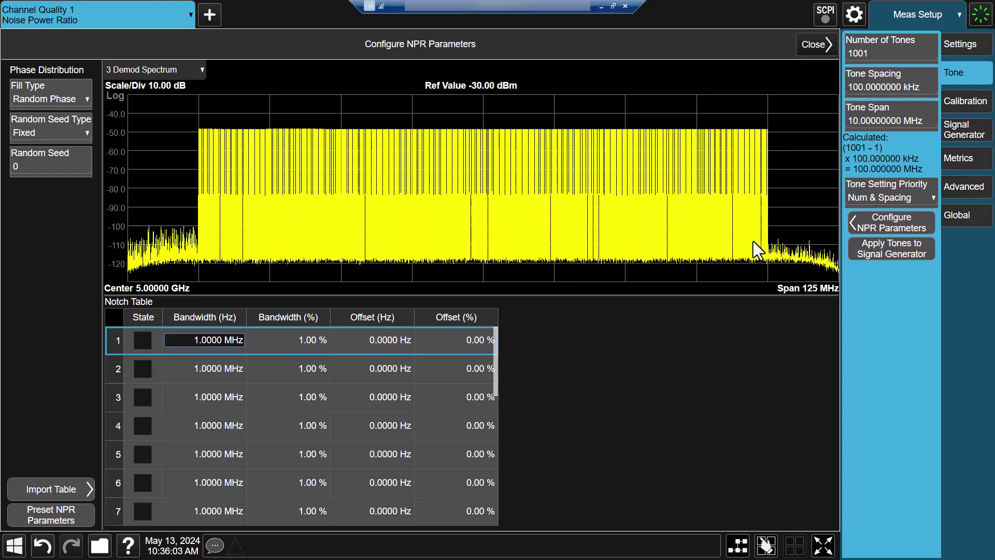
Enable notch 1 with 5 MHz bandwidth at a -20 MHz offset
click(222, 339)
click(302, 373)
click(406, 340)
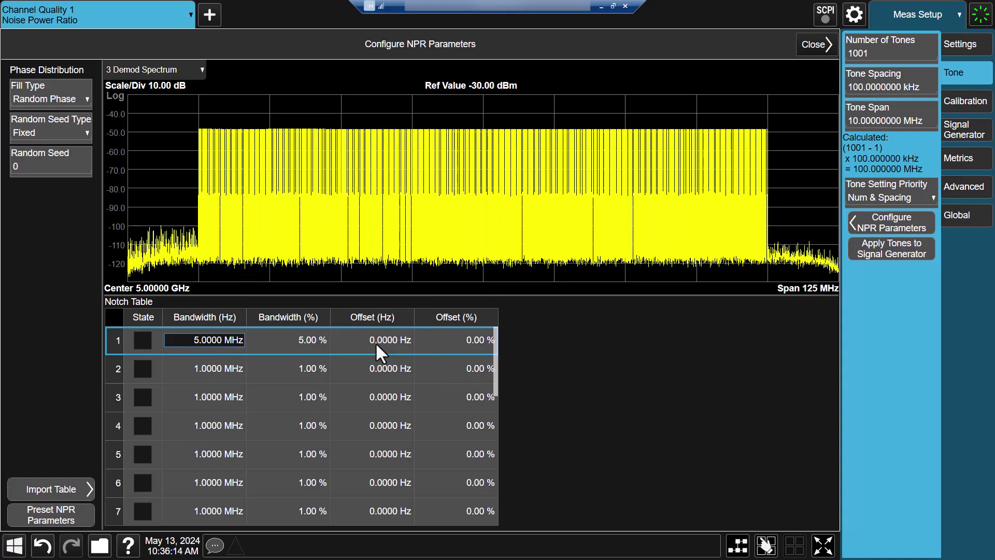
click(375, 342)
click(503, 441)
click(470, 408)
text(0)
click(580, 341)
click(142, 340)
Enable notch 2 with 10 MHz bandwidth at a 10 MHz offset
click(222, 368)
text(10)
click(411, 366)
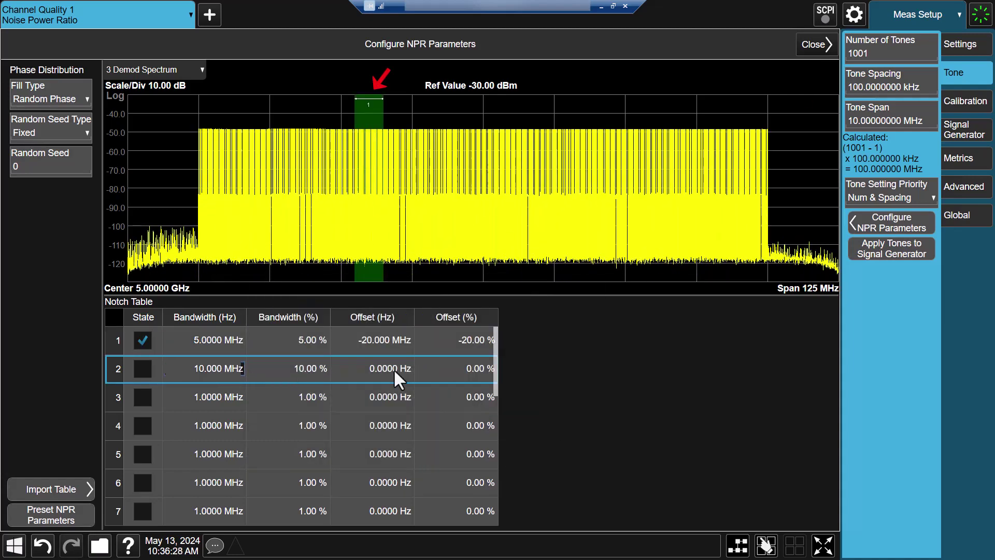
click(375, 368)
text(10)
click(580, 369)
click(143, 369)
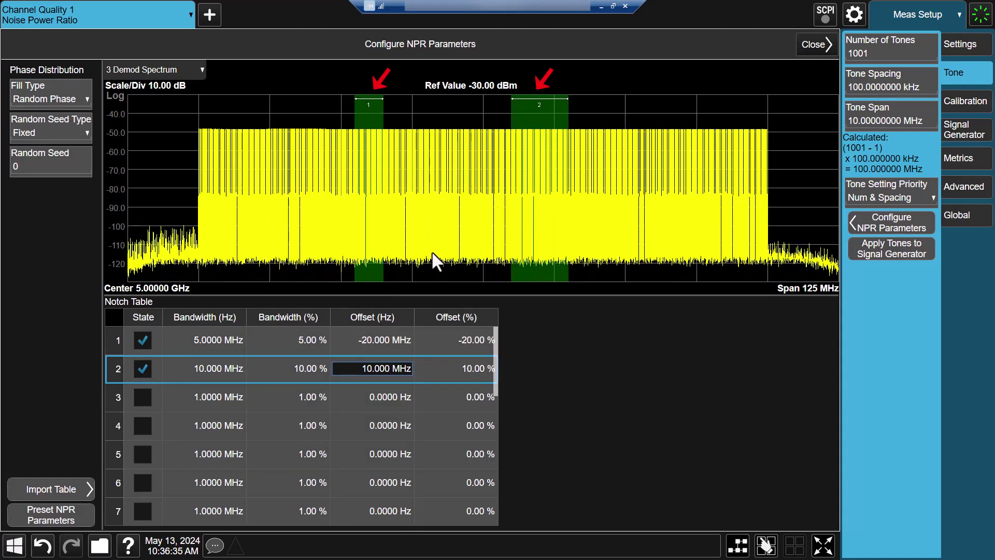
Enable notch 3 with 20 MHz bandwidth at 30 MHz offset and apply tones to the generator
click(219, 397)
text(20)
click(410, 397)
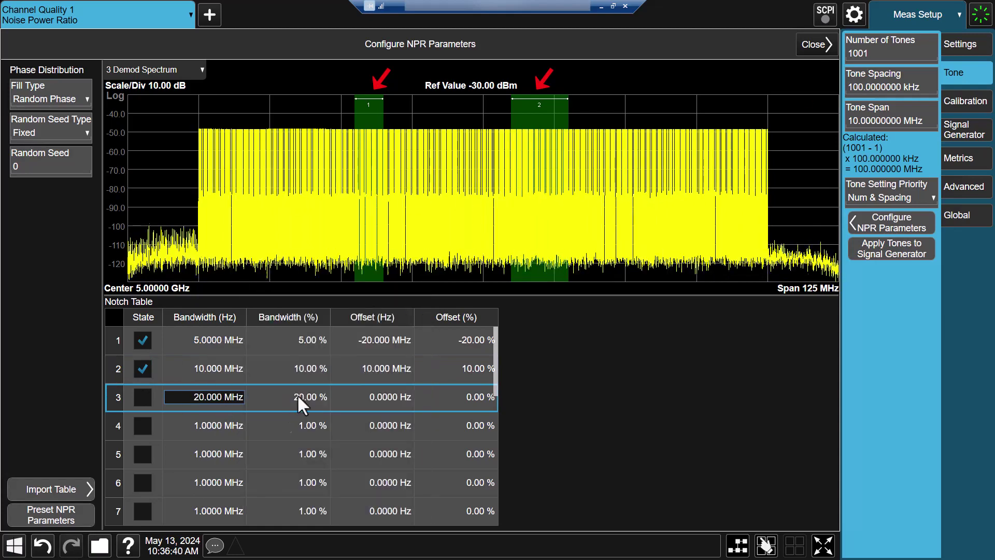
click(375, 397)
text(30)
click(580, 397)
click(142, 397)
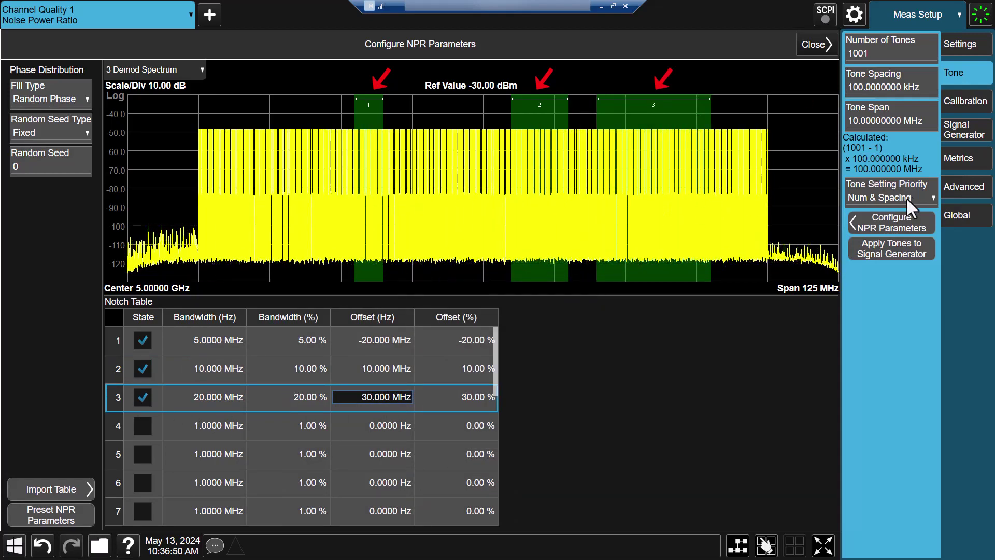
click(875, 249)
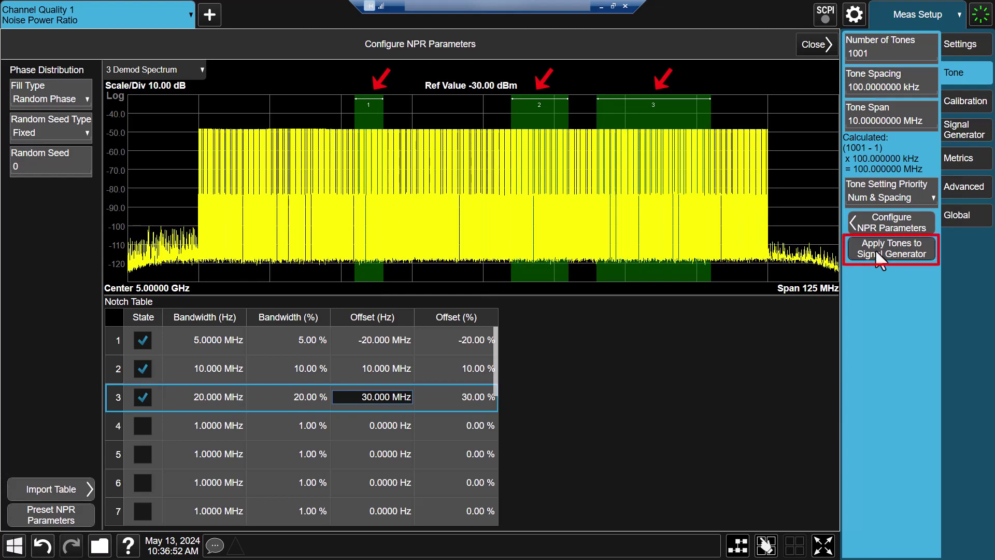
click(875, 250)
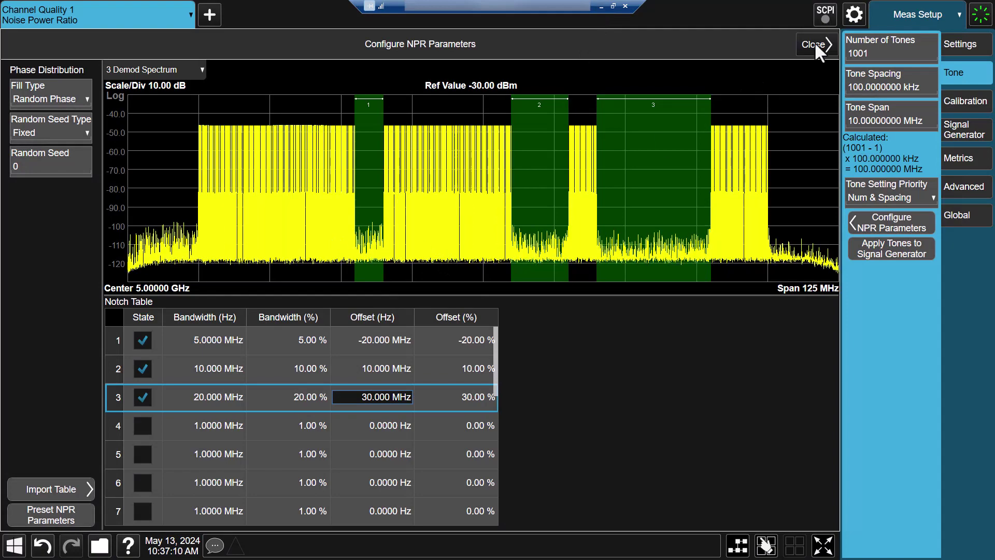
Close Configure NPR Parameters to view the three-notch spectrum and per-notch NPR metrics
click(813, 40)
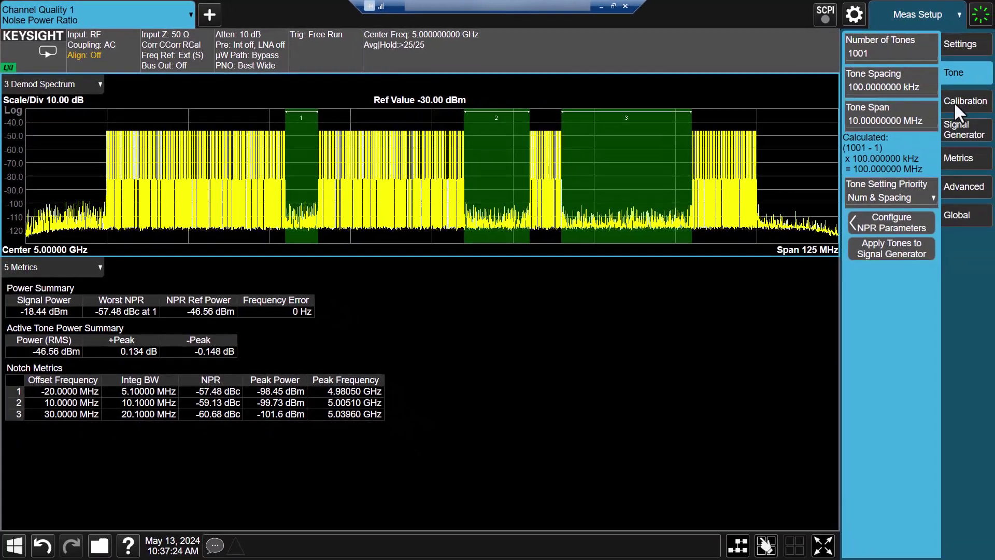
Run tone calibration on the Calibration tab with 10 iterations targeting 60 dBc
click(956, 109)
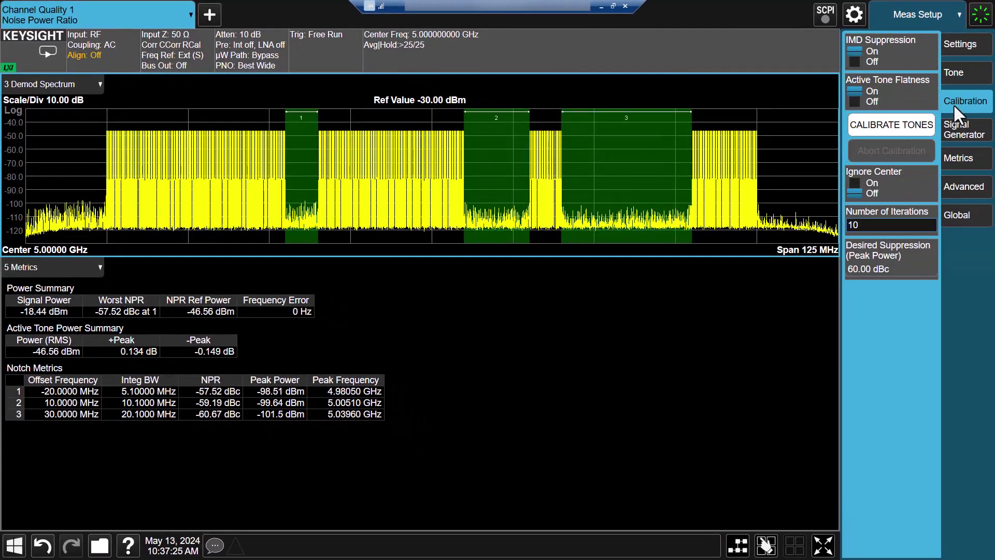
click(884, 128)
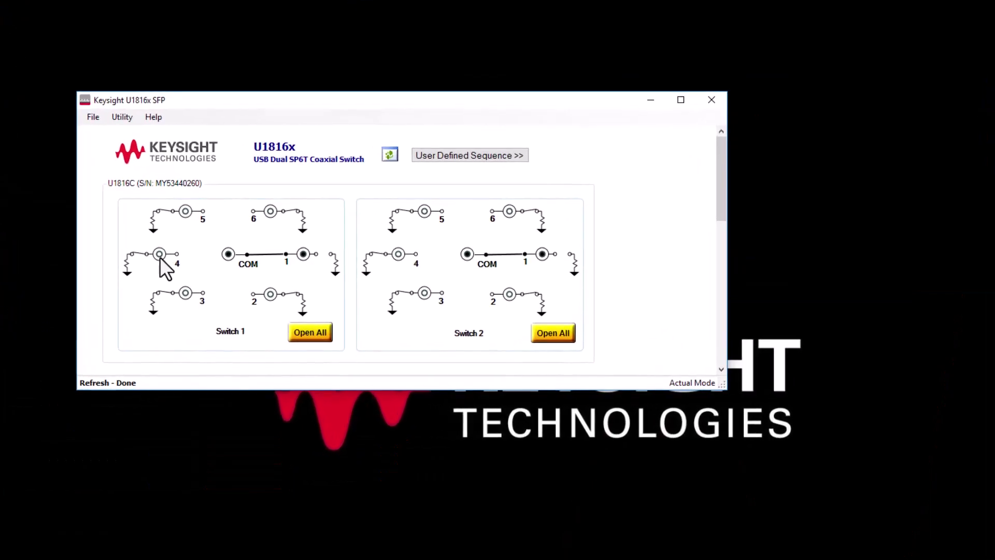
Route COM to port 4 on both Switch 1 and Switch 2 to use the DUT path
click(159, 256)
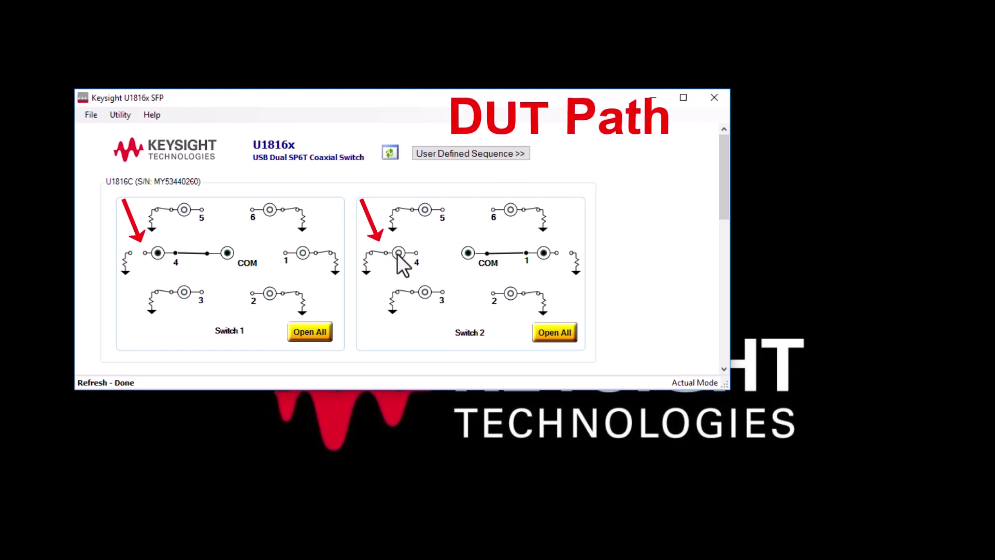
click(398, 253)
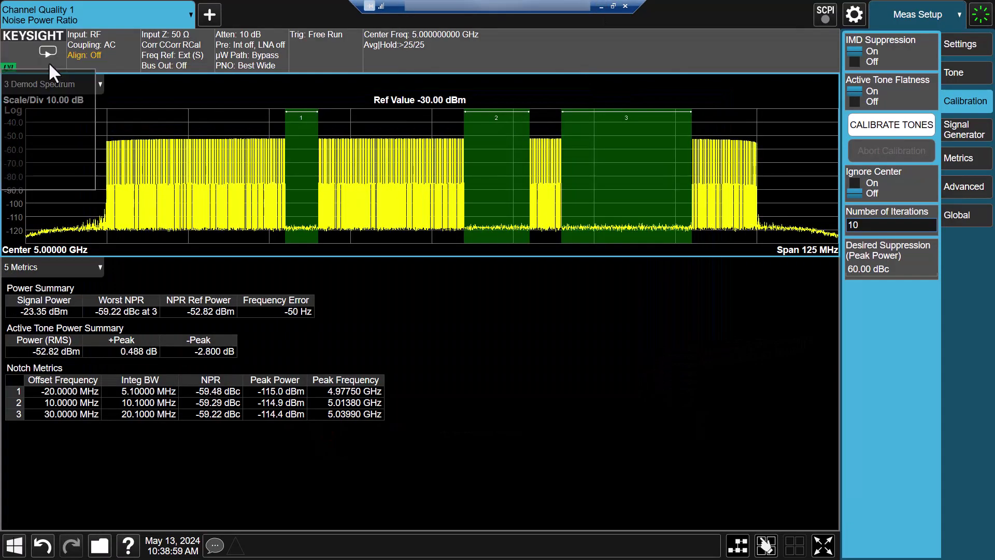
Restart the NPR measurement from Sweep/Measure so averaging runs again to 25/25
click(48, 61)
click(66, 127)
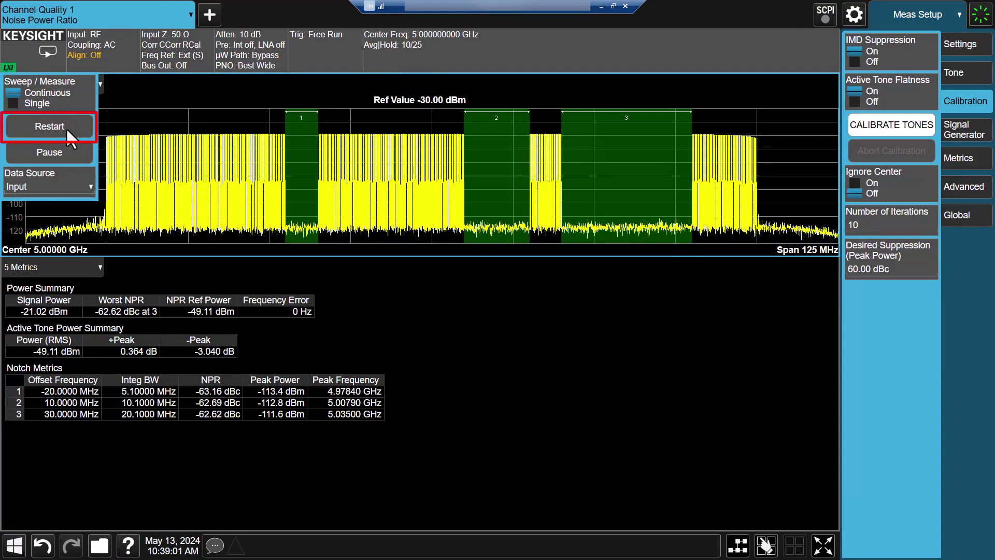
click(110, 85)
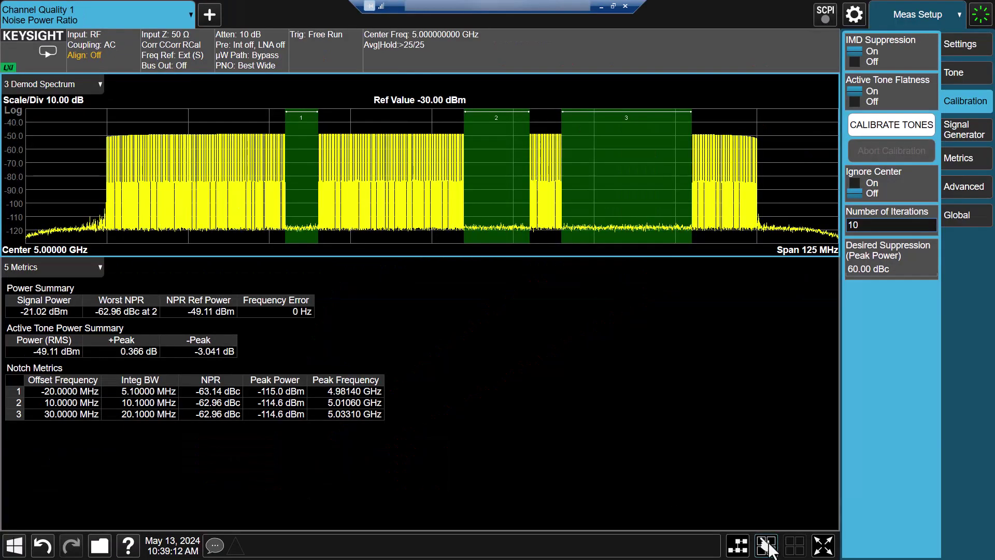
Add a new window below the metrics and set it to show the Marker Table
click(767, 545)
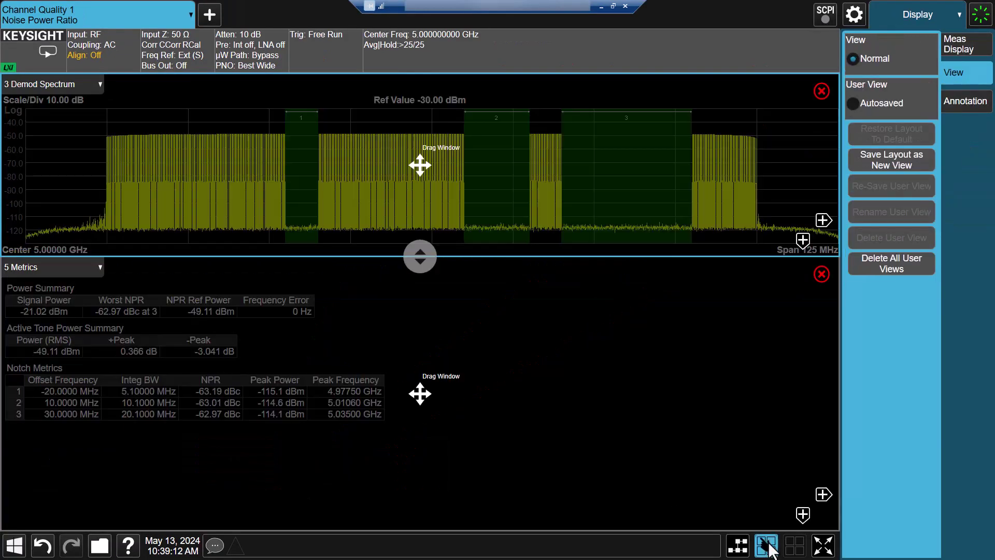
click(803, 514)
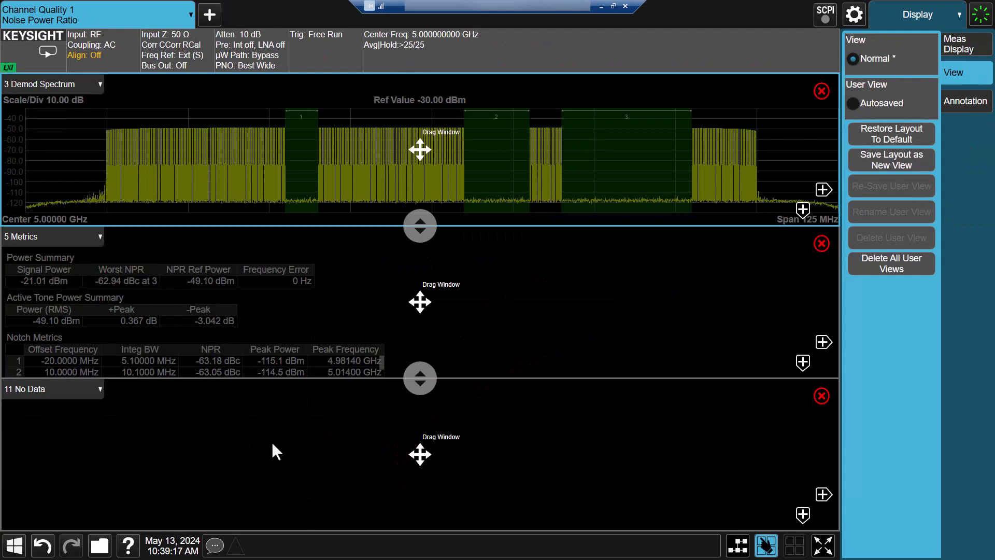
click(767, 545)
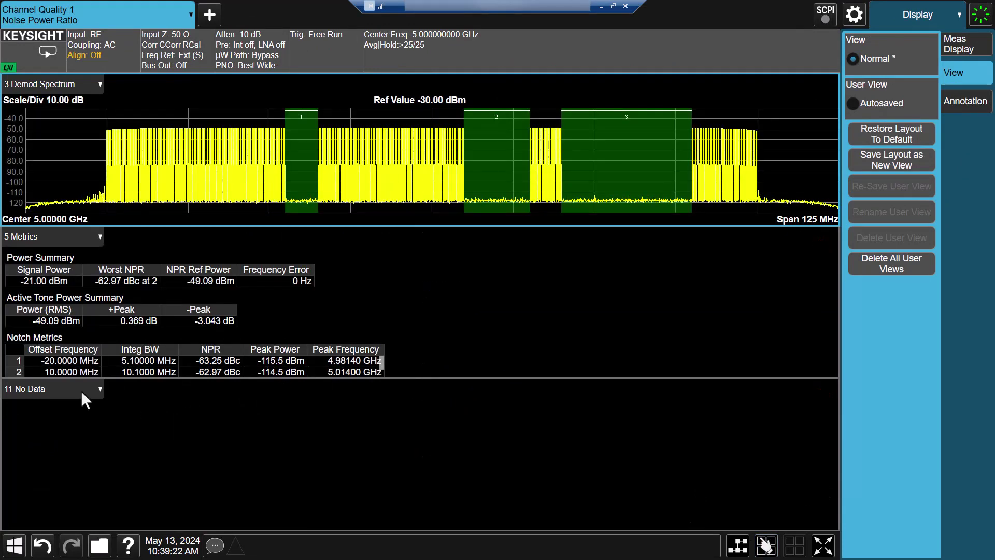
click(80, 391)
click(71, 423)
click(50, 397)
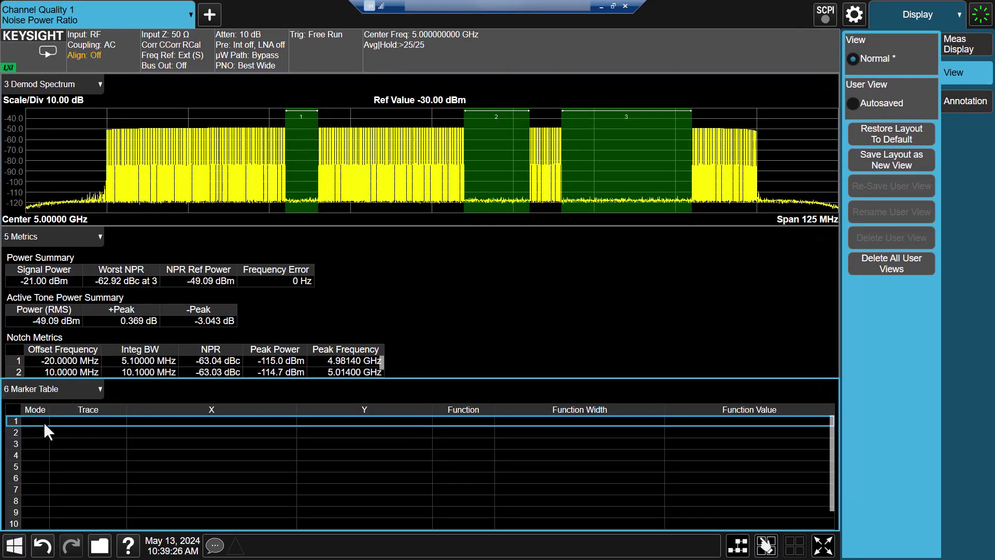
Set marker 1 to Band Density at 4.98 GHz with a 5 MHz band span
click(928, 12)
click(917, 187)
click(892, 87)
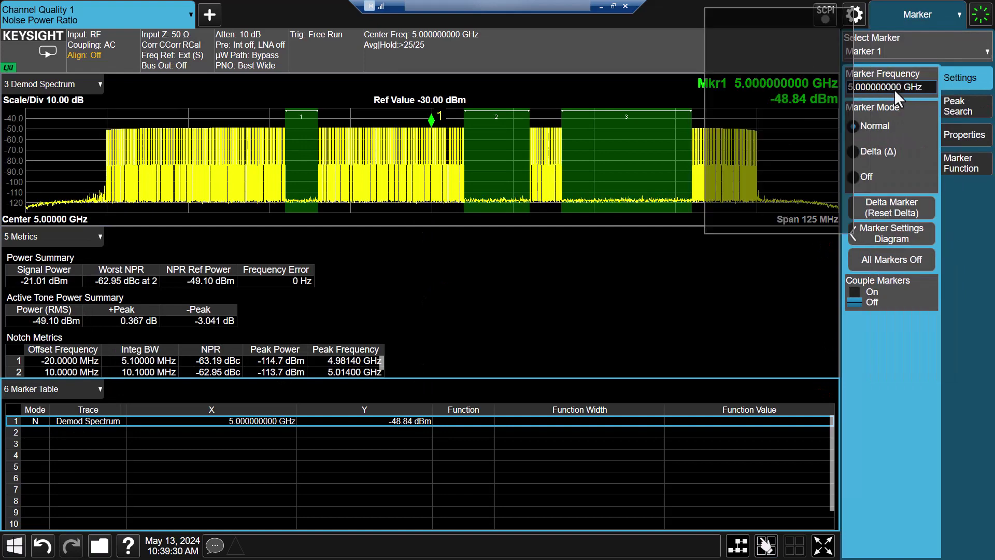
click(678, 158)
click(712, 226)
click(813, 99)
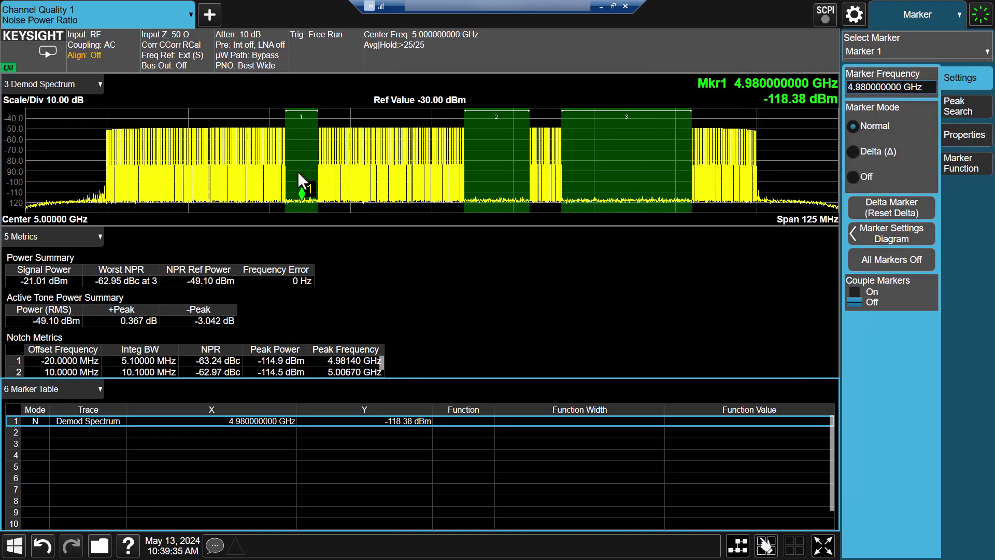
click(959, 163)
click(878, 120)
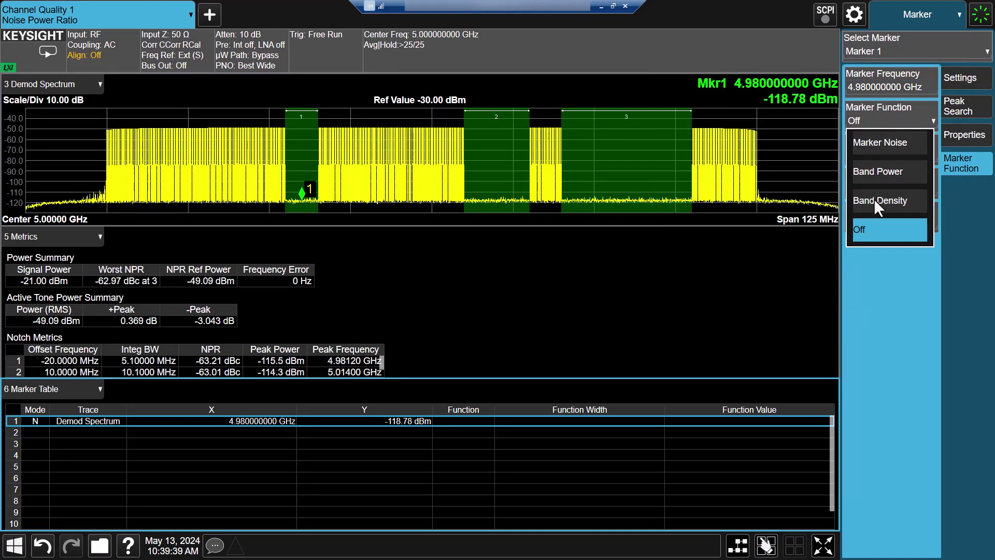
click(873, 198)
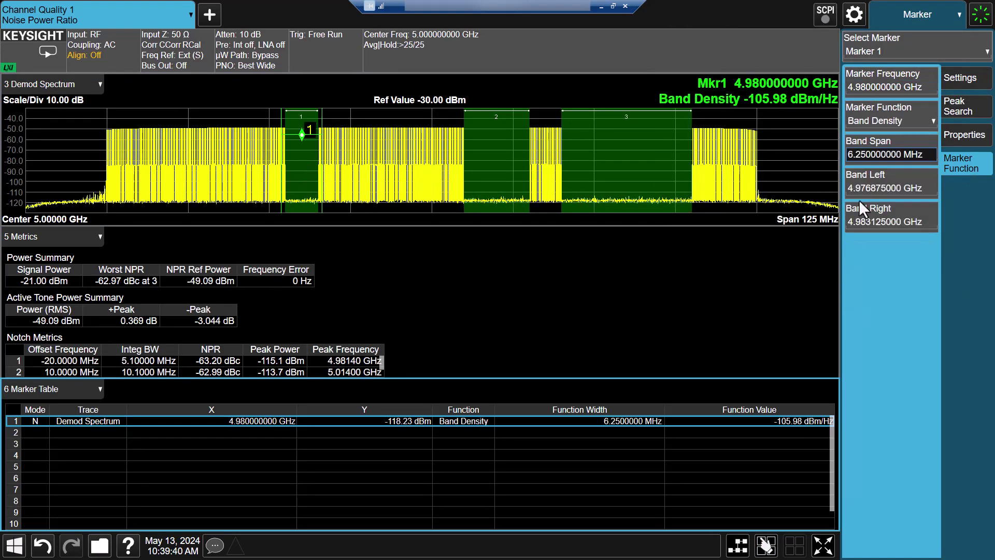
click(879, 151)
click(713, 188)
click(822, 155)
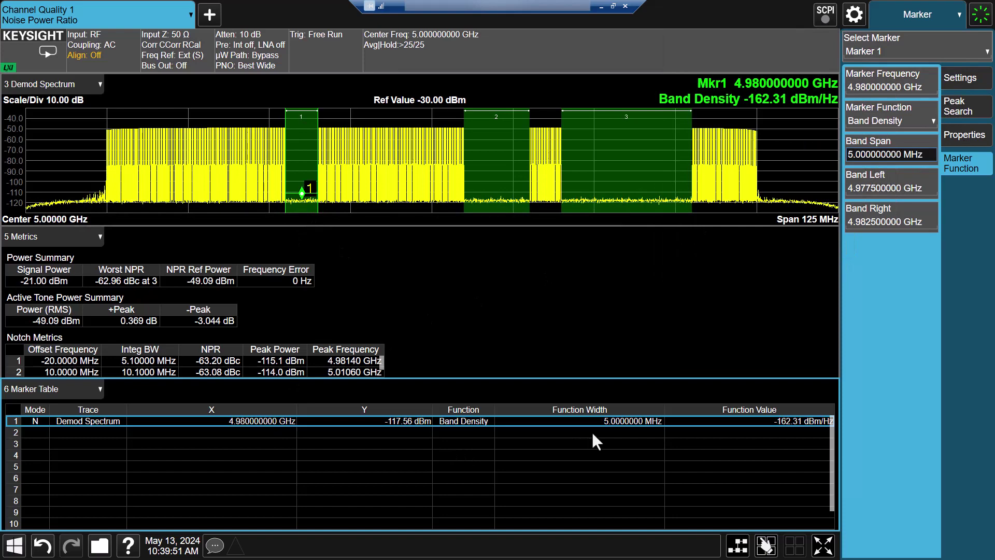
Set marker 2 to Band Density at 5.01 GHz with a 10 MHz band span
click(32, 433)
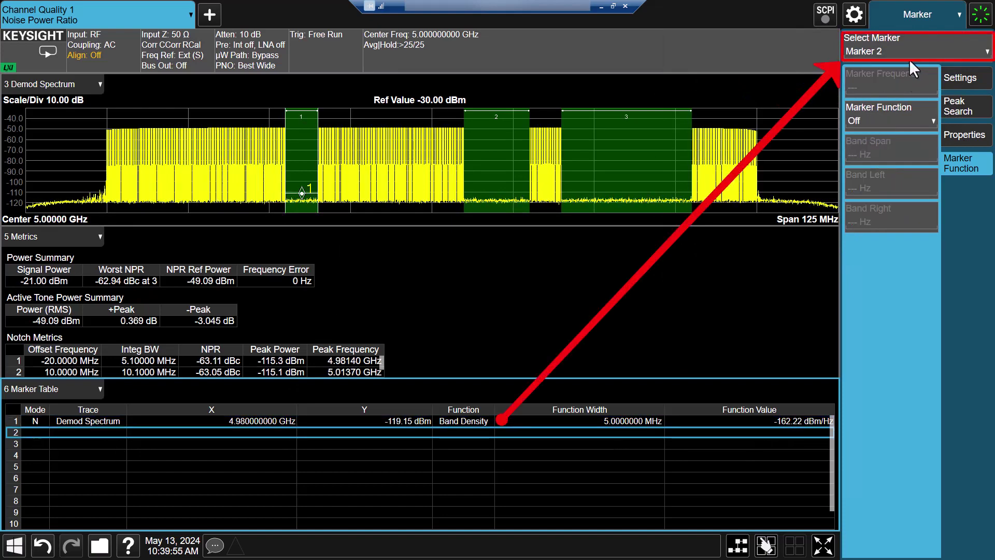
click(886, 117)
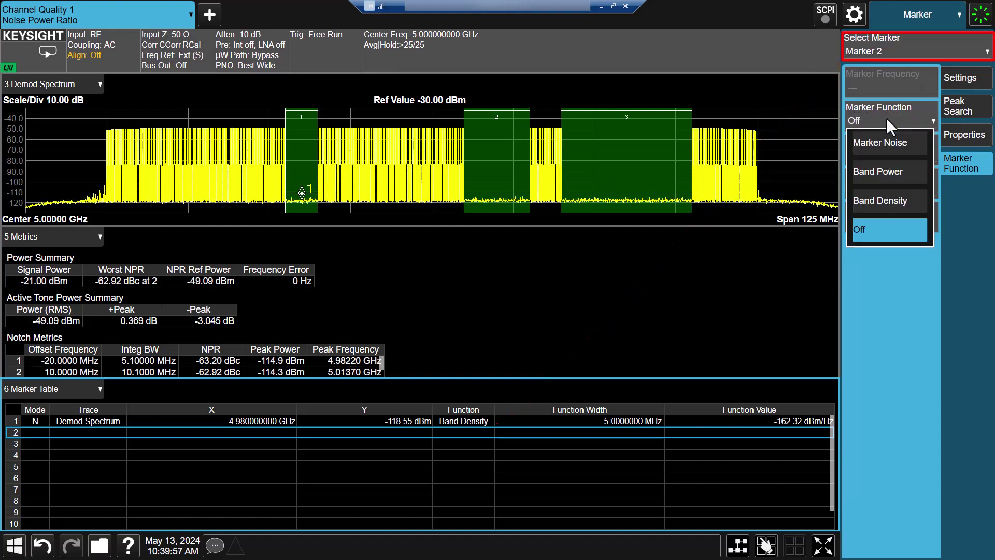
click(885, 200)
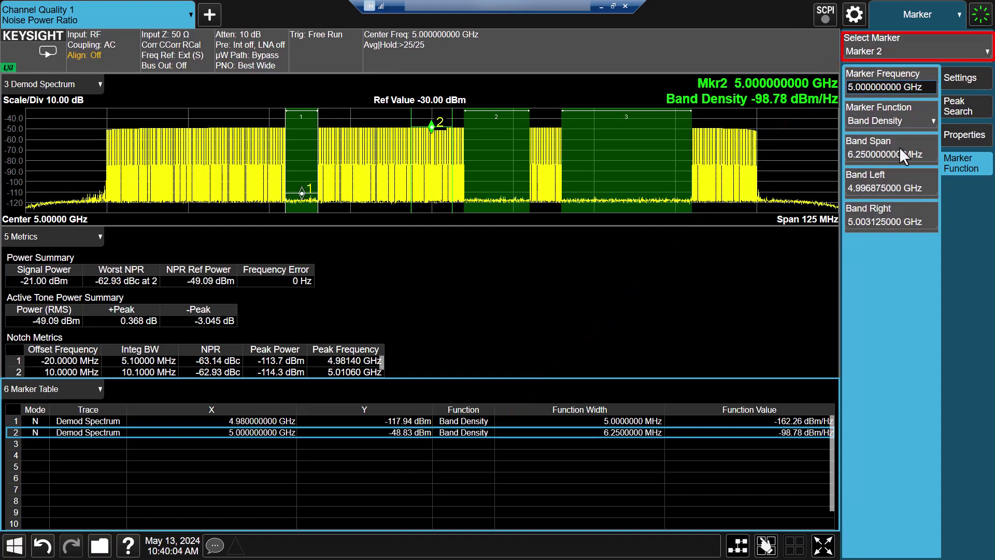
click(885, 87)
text(5.01)
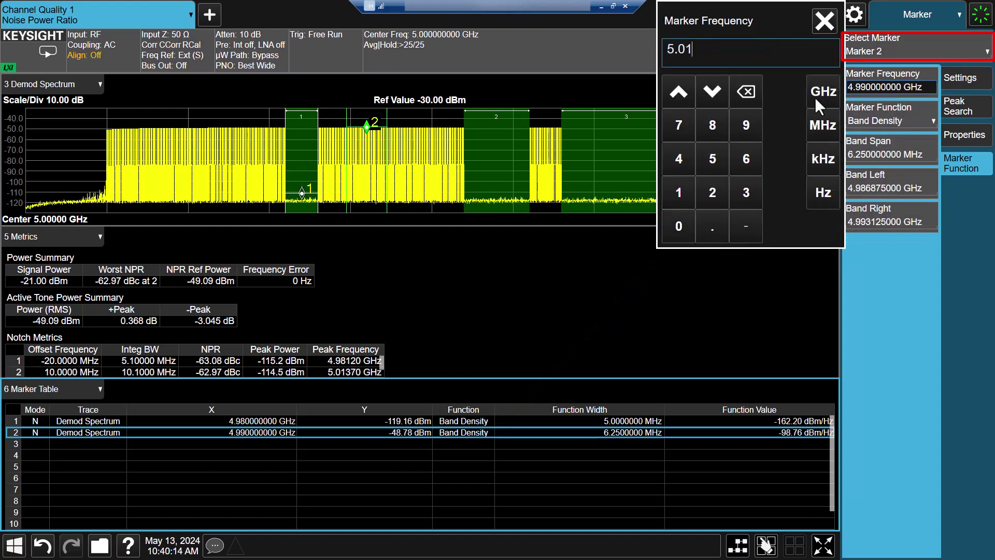
click(818, 102)
click(886, 150)
text(10)
click(823, 124)
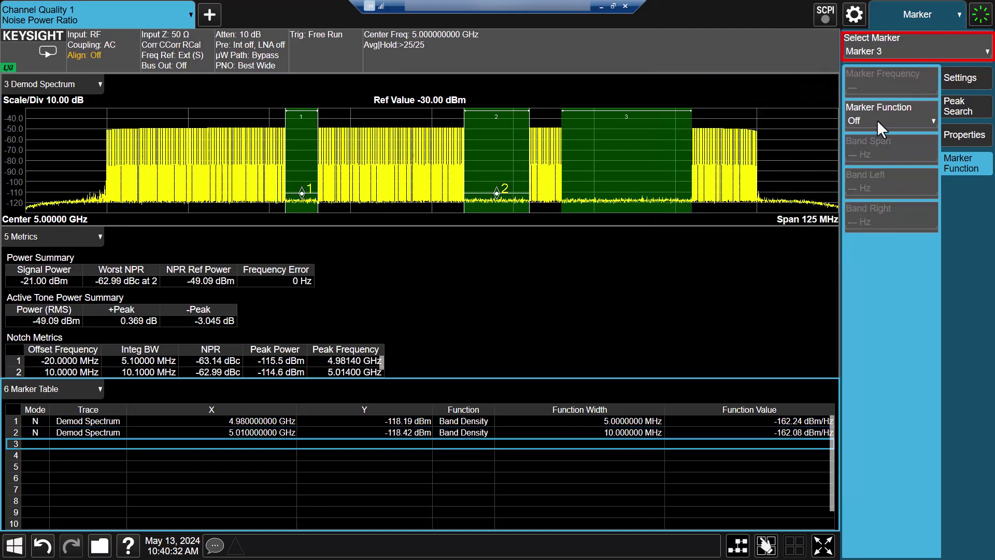
Set marker 3 to Band Power at 5.03 GHz with a 20 MHz band span
click(880, 124)
click(876, 171)
click(885, 87)
text(5.030000000 GHz)
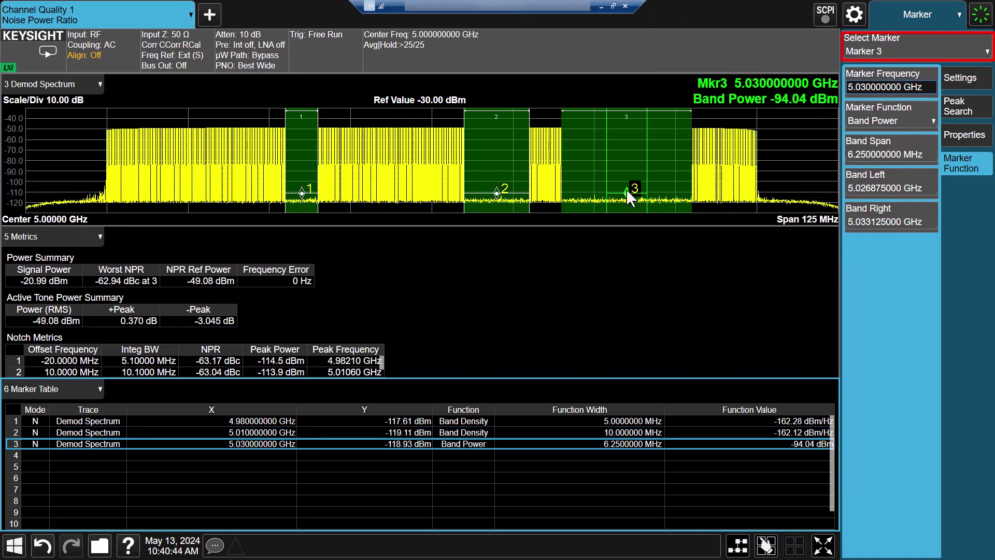
click(892, 150)
text(20)
click(821, 166)
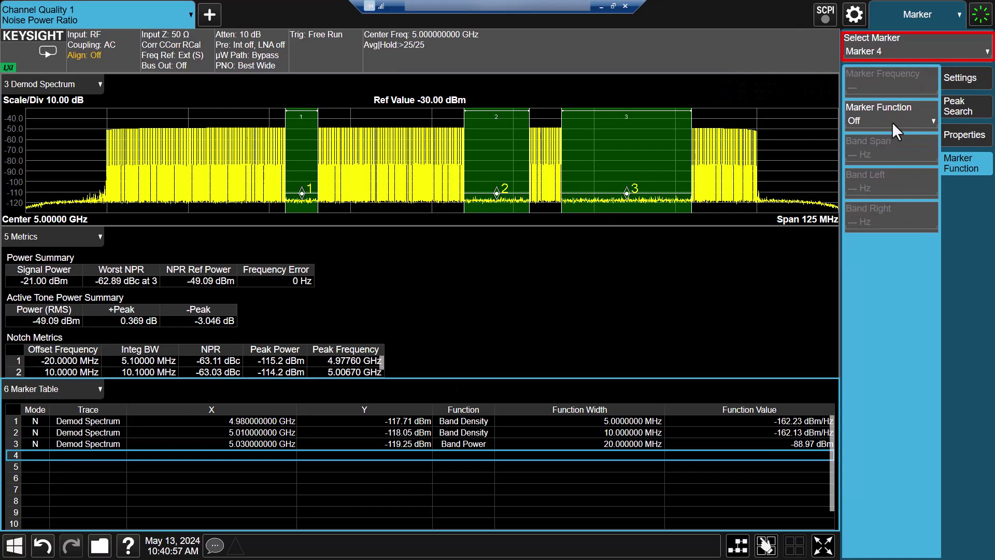
Set marker 4 to Marker Noise at 4.98 GHz
click(896, 120)
click(875, 140)
click(886, 87)
text(4.98)
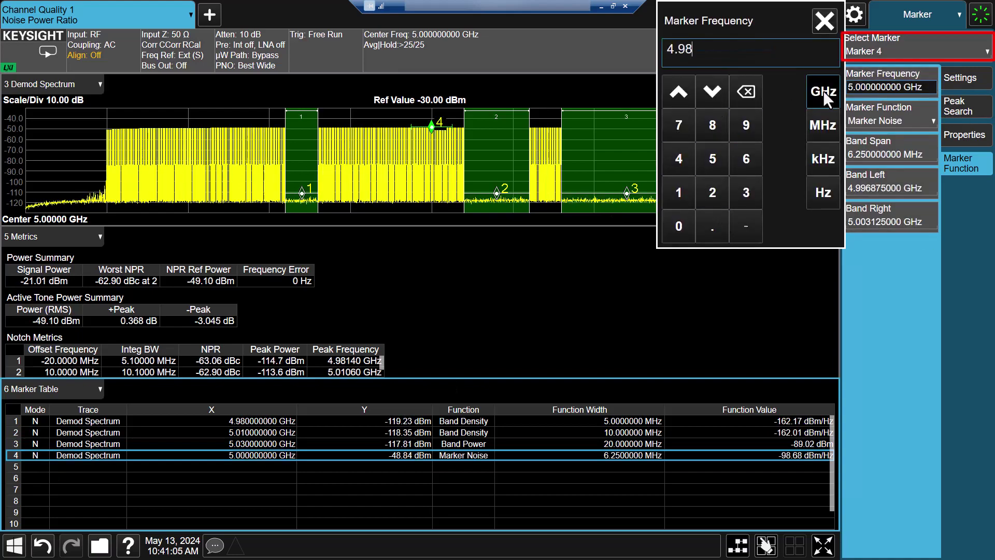
click(824, 92)
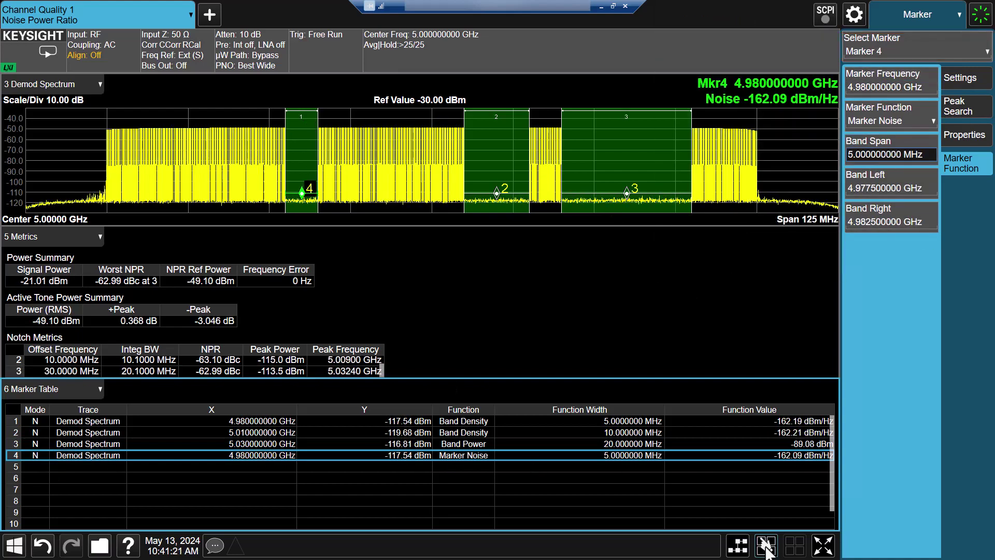
Drag the Metrics/Marker Table divider down so all three notch rows are visible
click(766, 545)
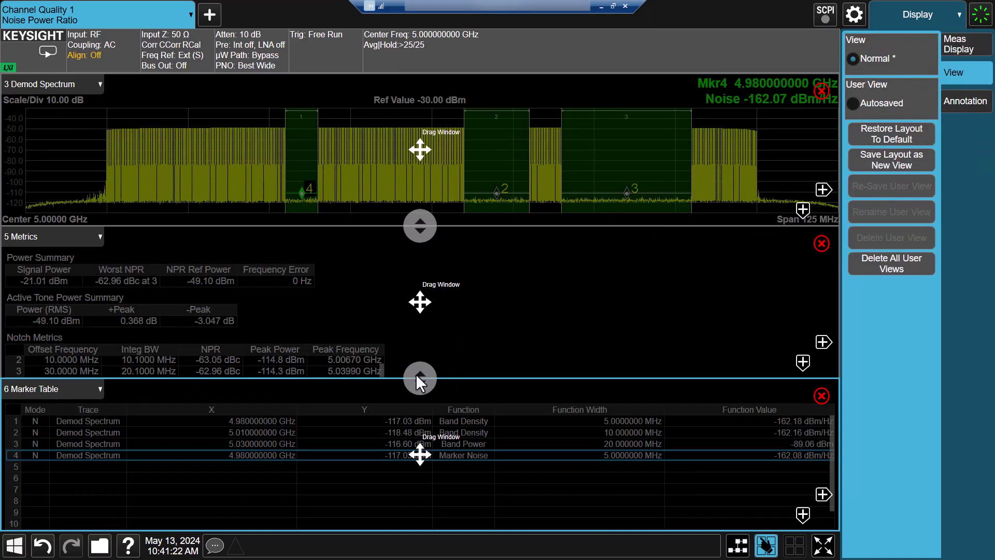
drag(419, 380, 420, 432)
click(766, 545)
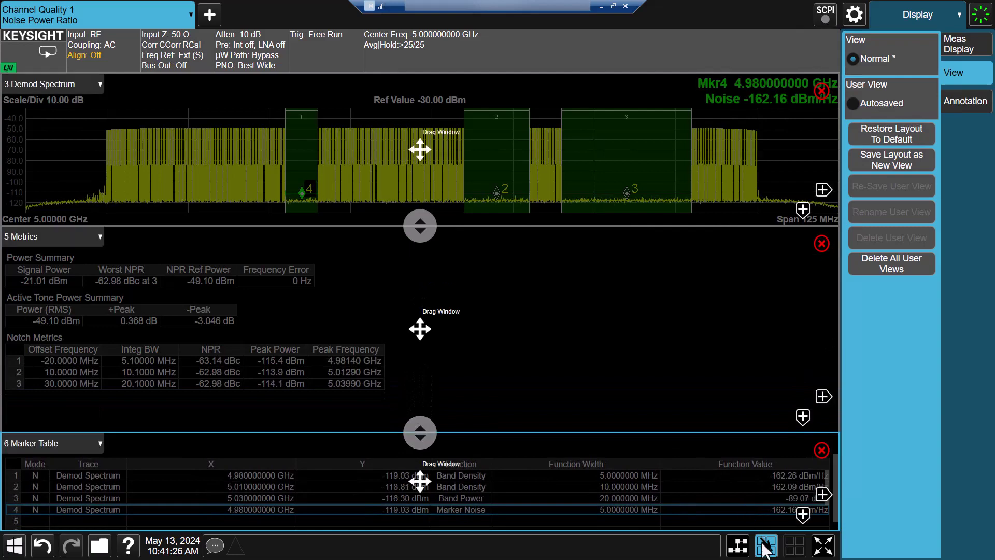